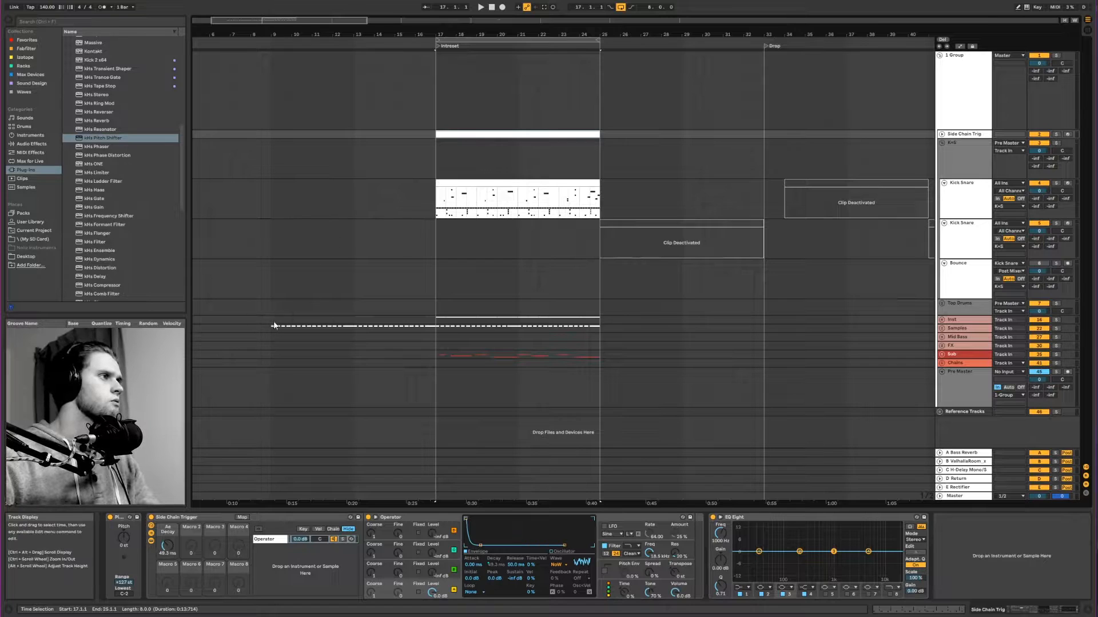
- Play the arrangement from bar 9 into the Introset section to hear the current drums
left_click(444, 215)
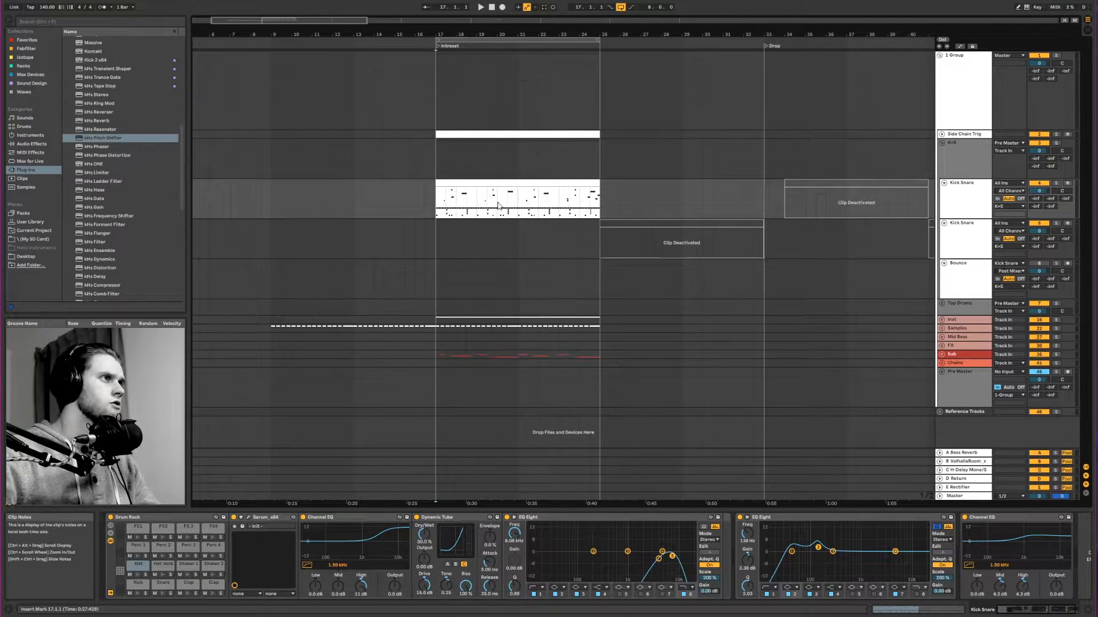
left_click_drag(436, 307, 602, 304)
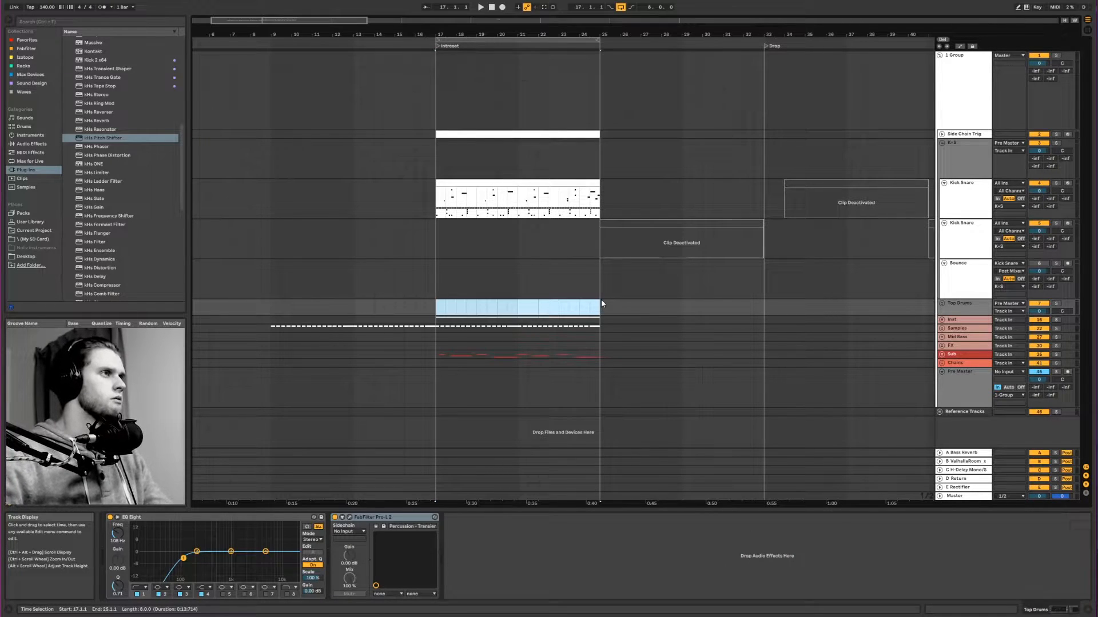
left_click(269, 307)
key("space")
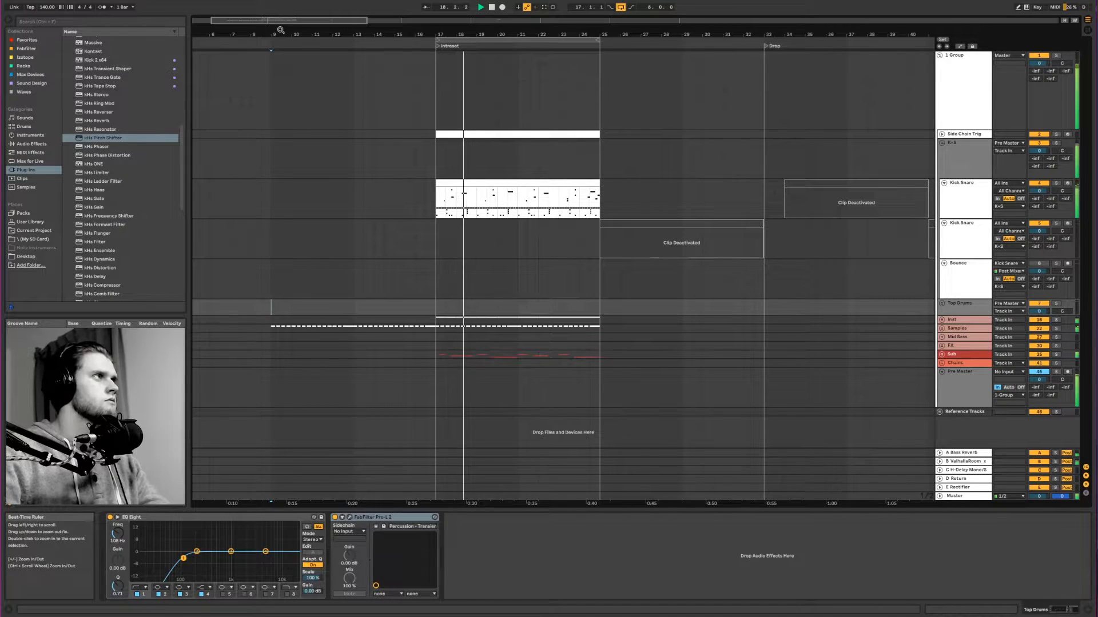
left_click_drag(268, 20, 277, 97)
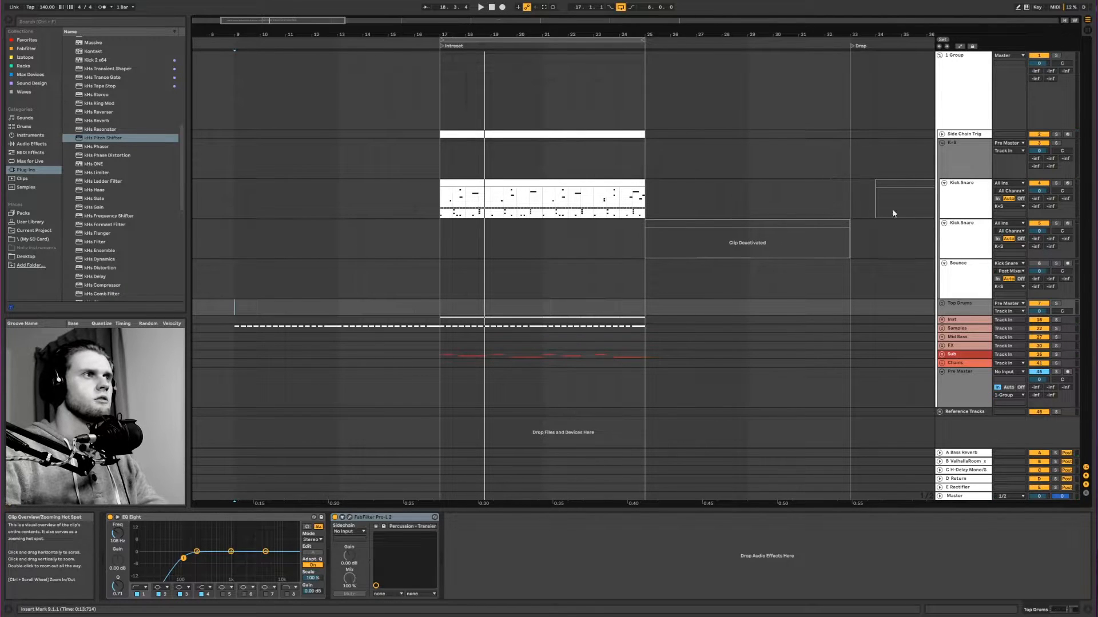
- Select the Kick Snare clip at bar 17 and show the Kick pad's device chain in its Drum Rack
left_click(607, 206)
key("space")
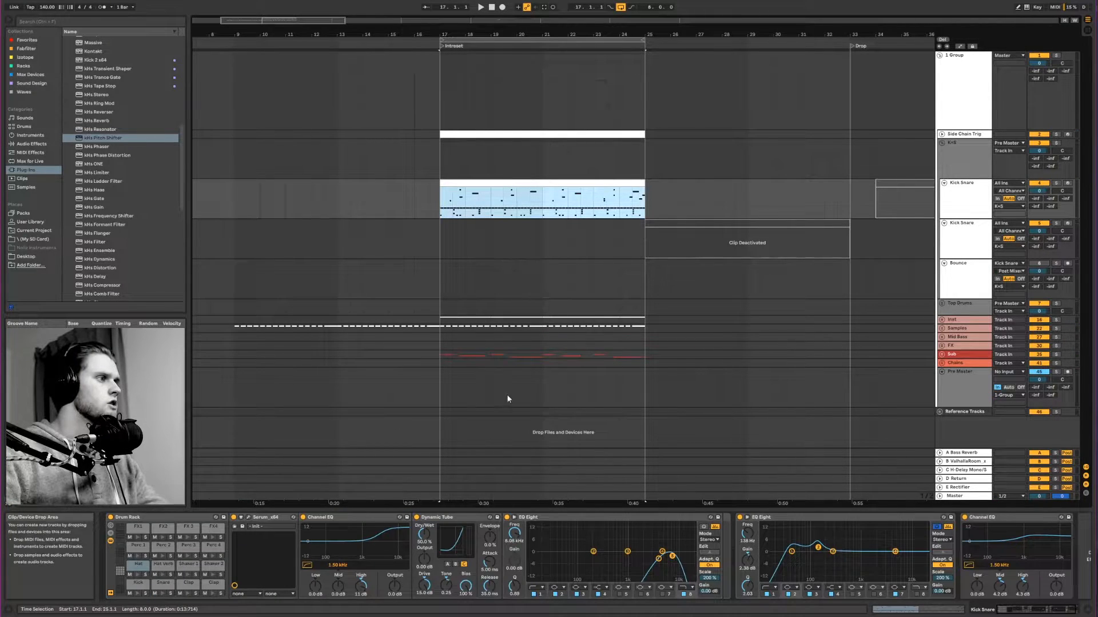
left_click(161, 583)
left_click(138, 583)
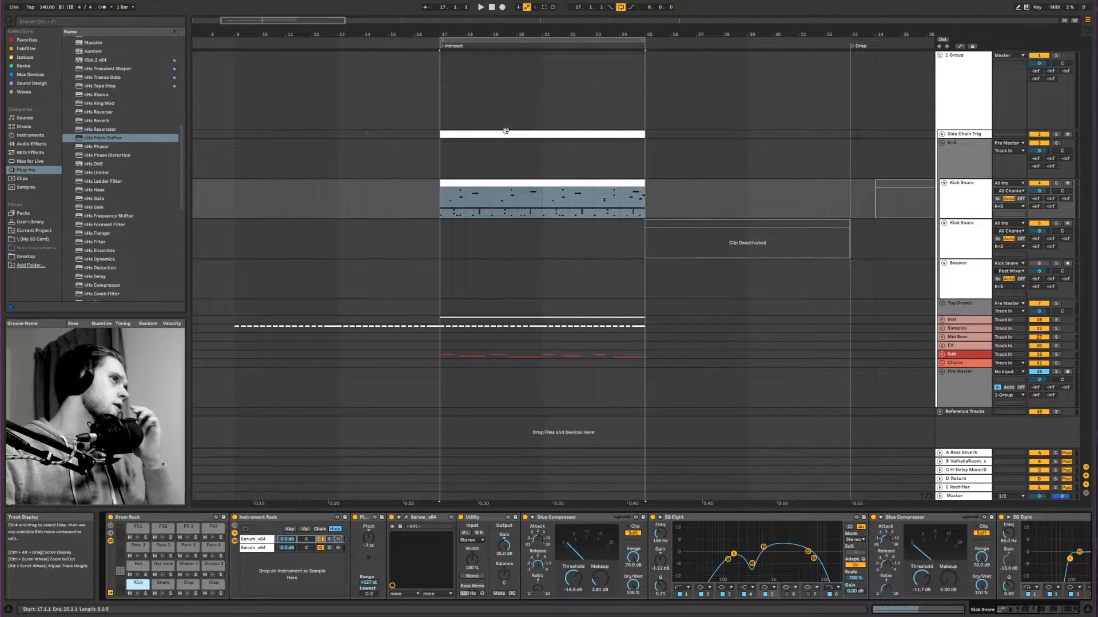
- Open the Kick Snare clip at bar 17 in the note editor and select all its Hat notes
left_click(966, 237)
left_click(549, 183)
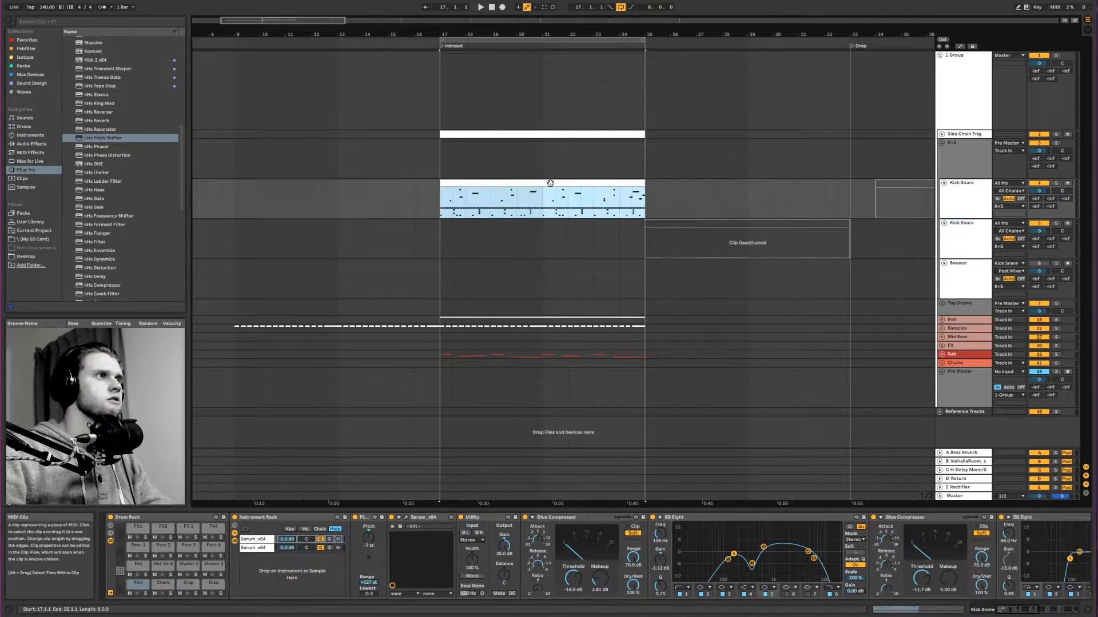
double_click(568, 199)
left_click(283, 400)
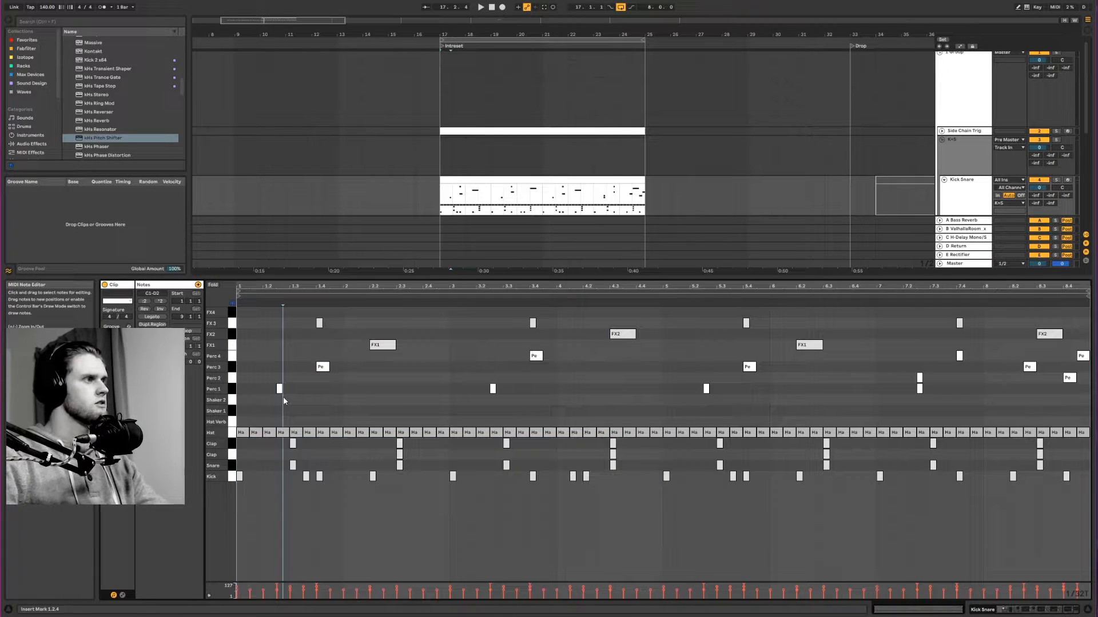
left_click(233, 433)
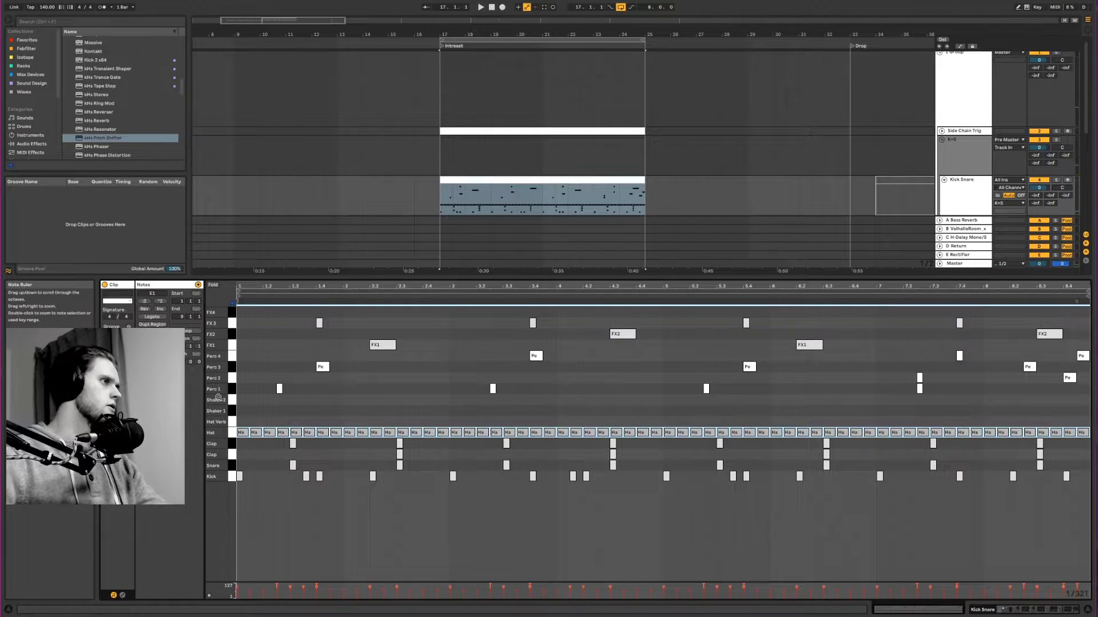
- Play the Introset with the first Kick Snare track soloed, and turn the solo off again
key("space")
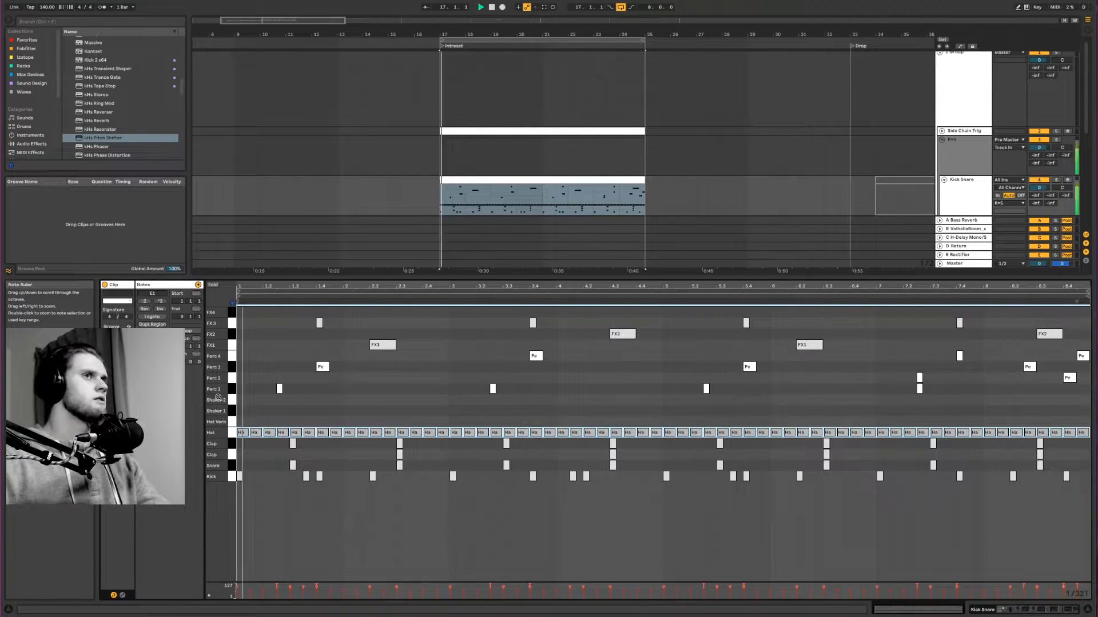
left_click(1057, 181)
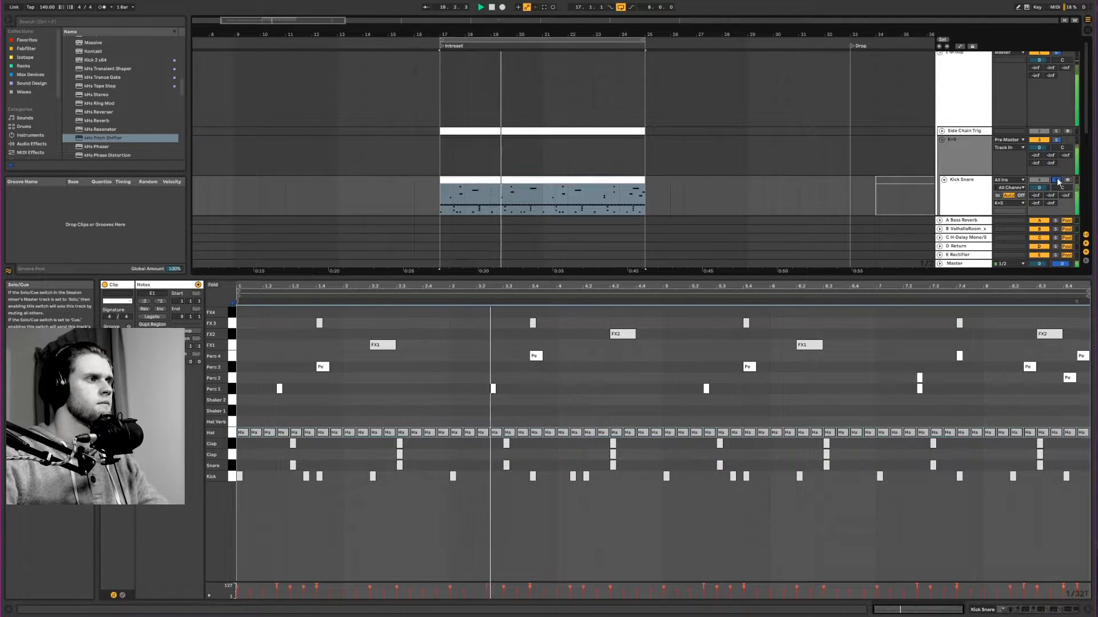
left_click(1057, 180)
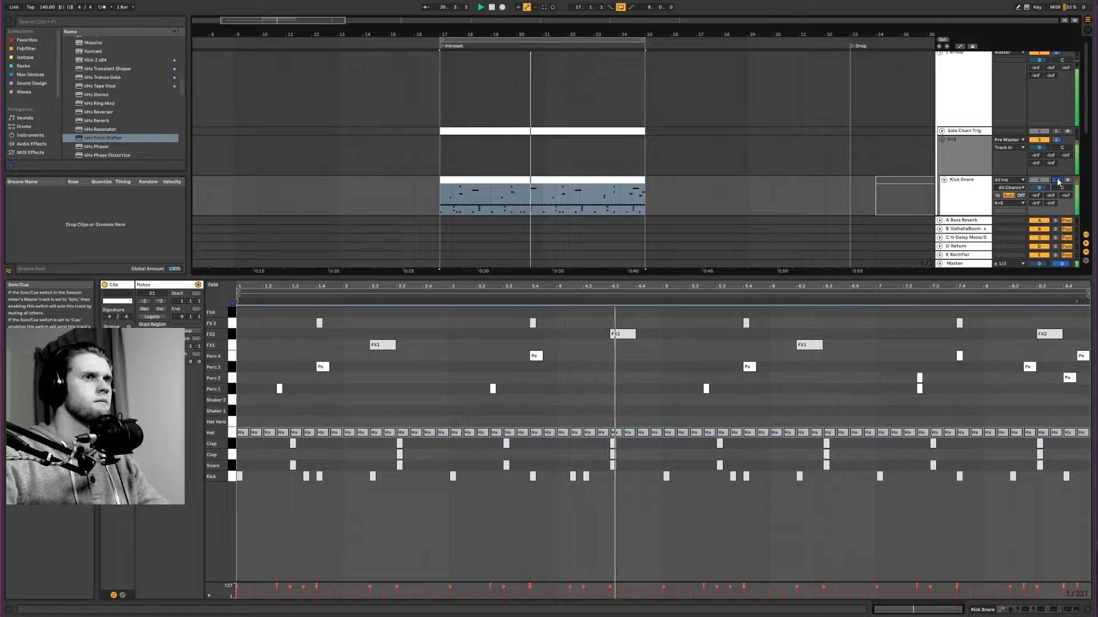
scroll(739, 147, "down", 2)
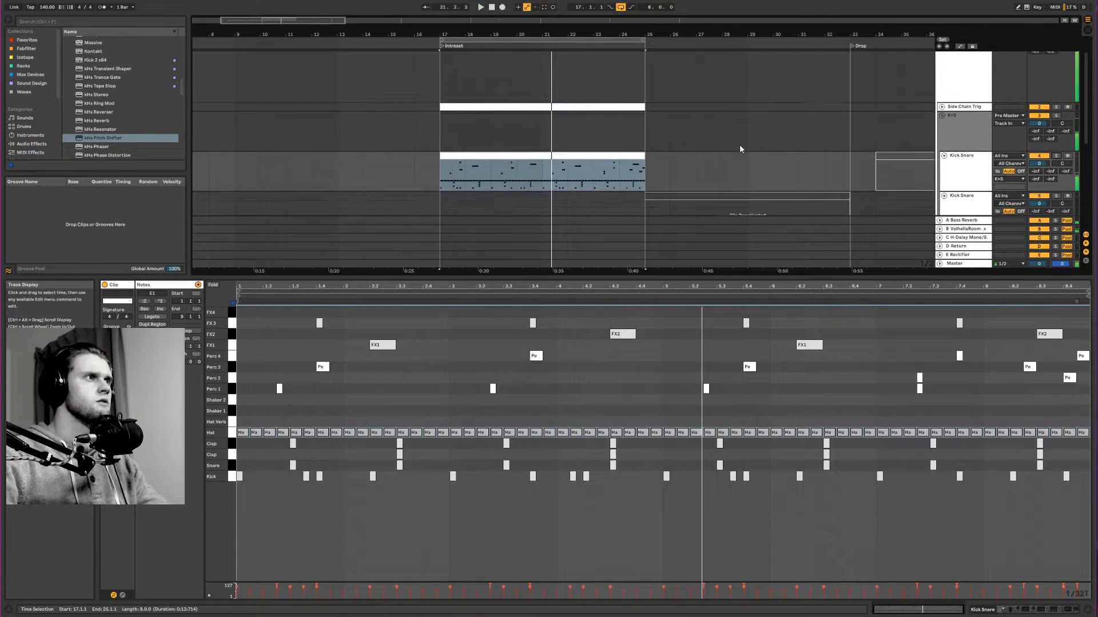
- Activate the deactivated clip at bar 25 on the second Kick Snare track, review its notes and close the clip view
left_click(692, 175)
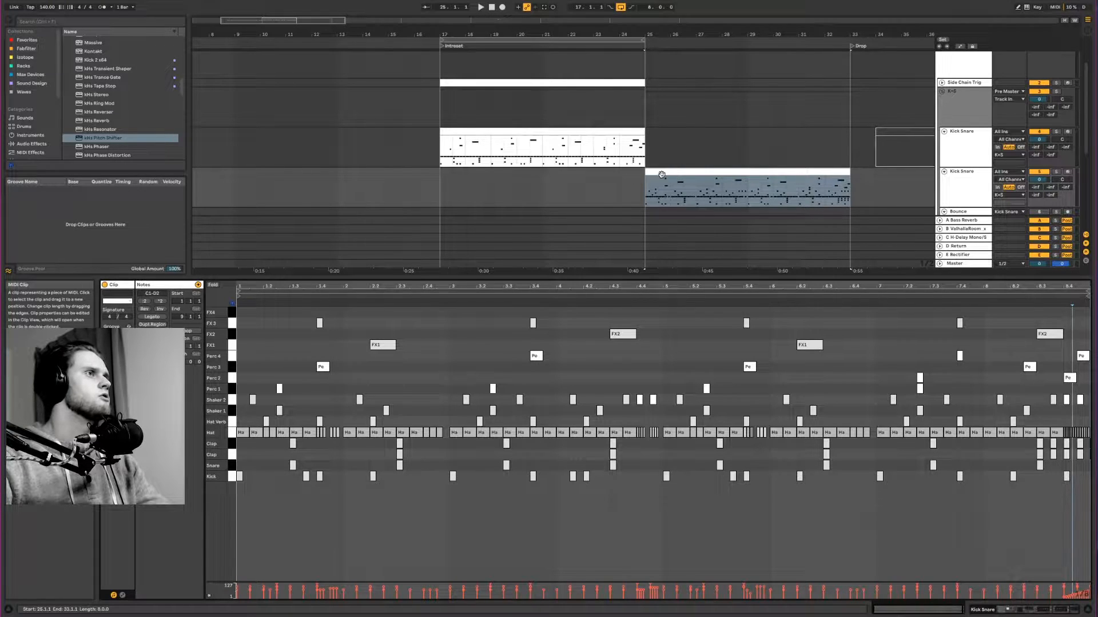
scroll(643, 148, "down", 1)
left_click(647, 147)
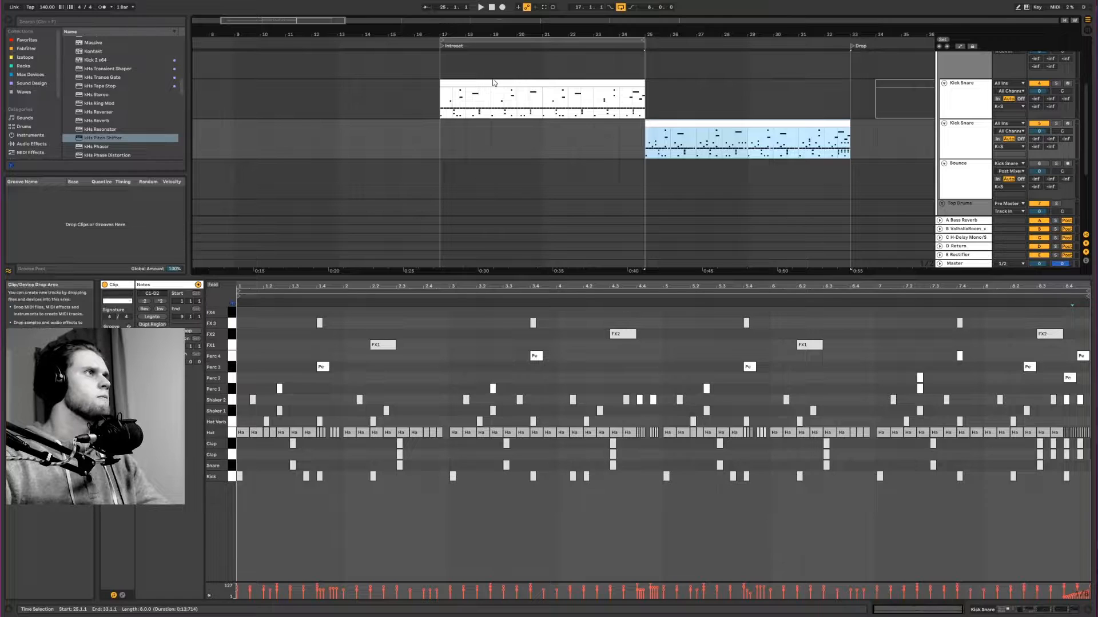
left_click(1087, 613)
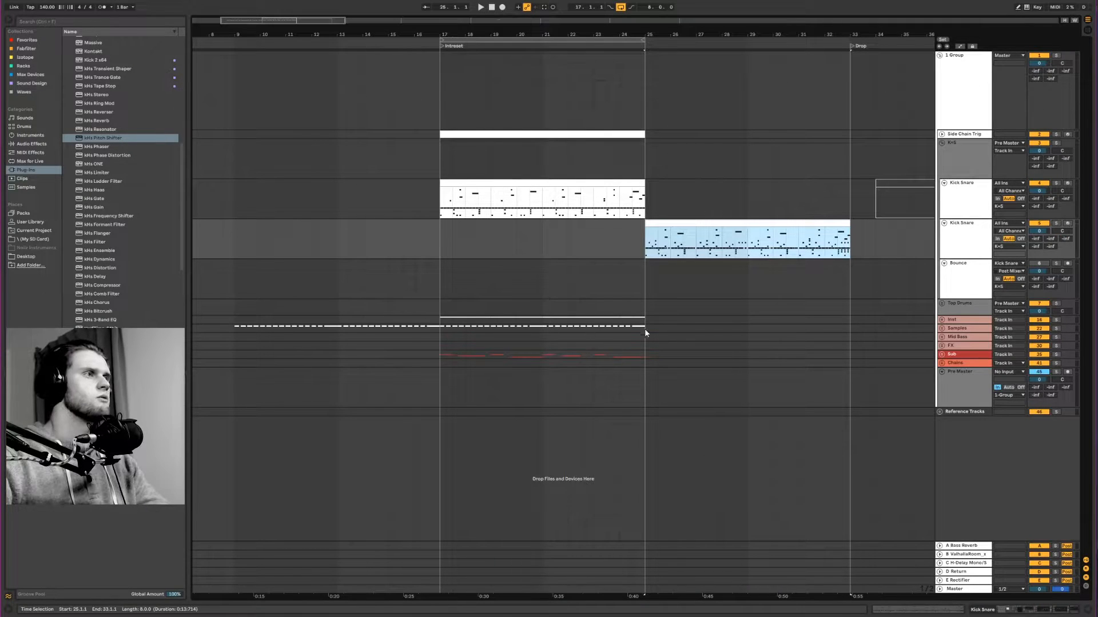
- Duplicate bars 17 to 25 of the Inst through Sub tracks to bar 25 and extend the loop to bar 33
left_click_drag(646, 319, 458, 354)
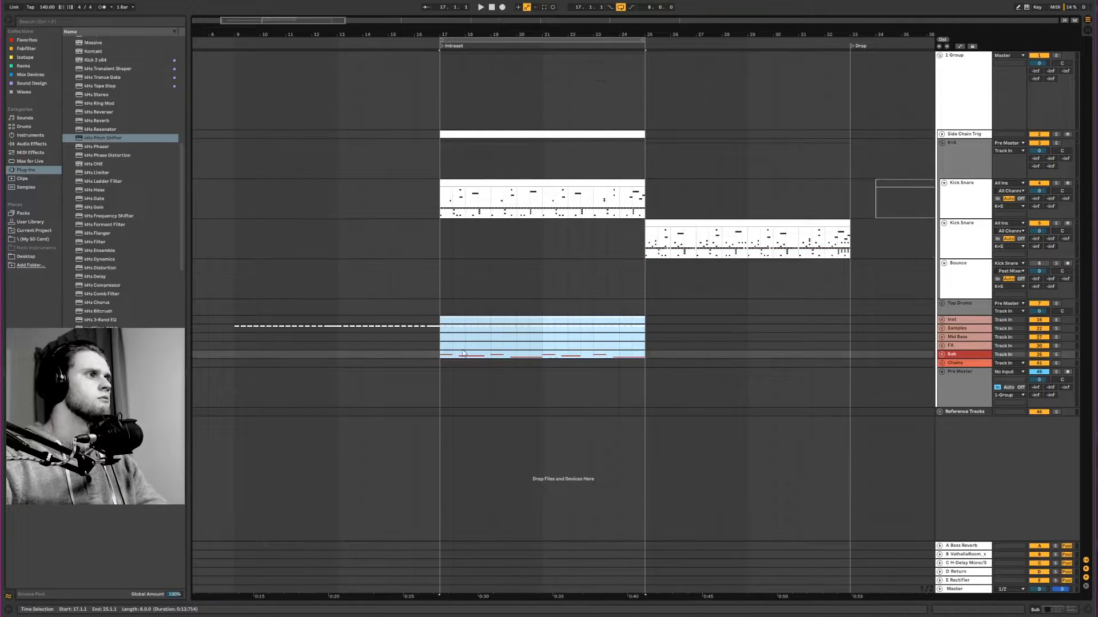
key("ctrl+d")
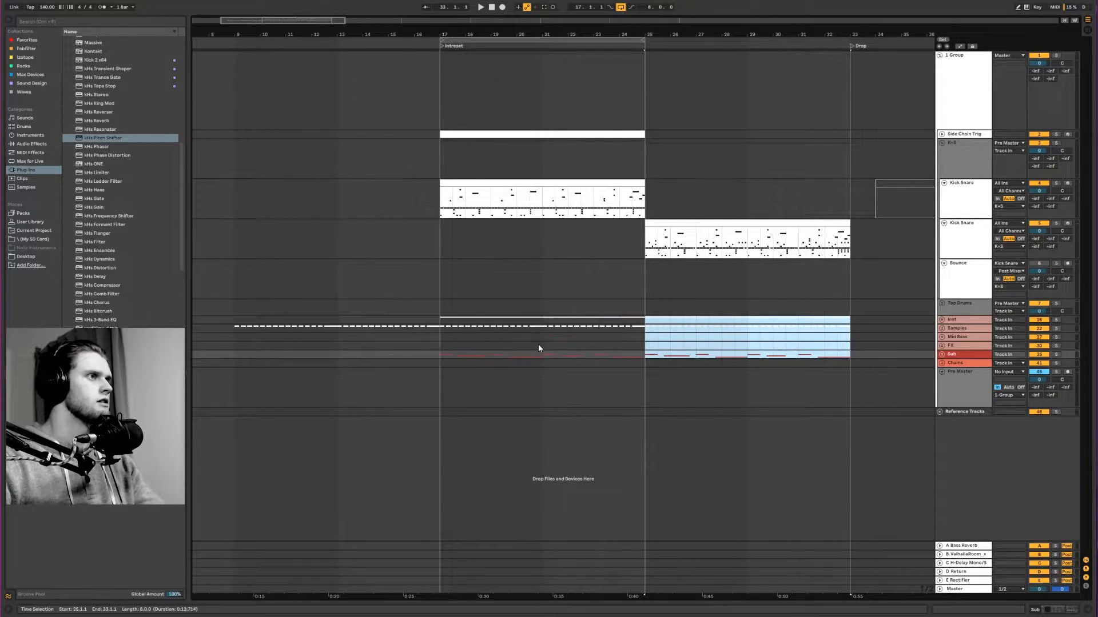
left_click(441, 303)
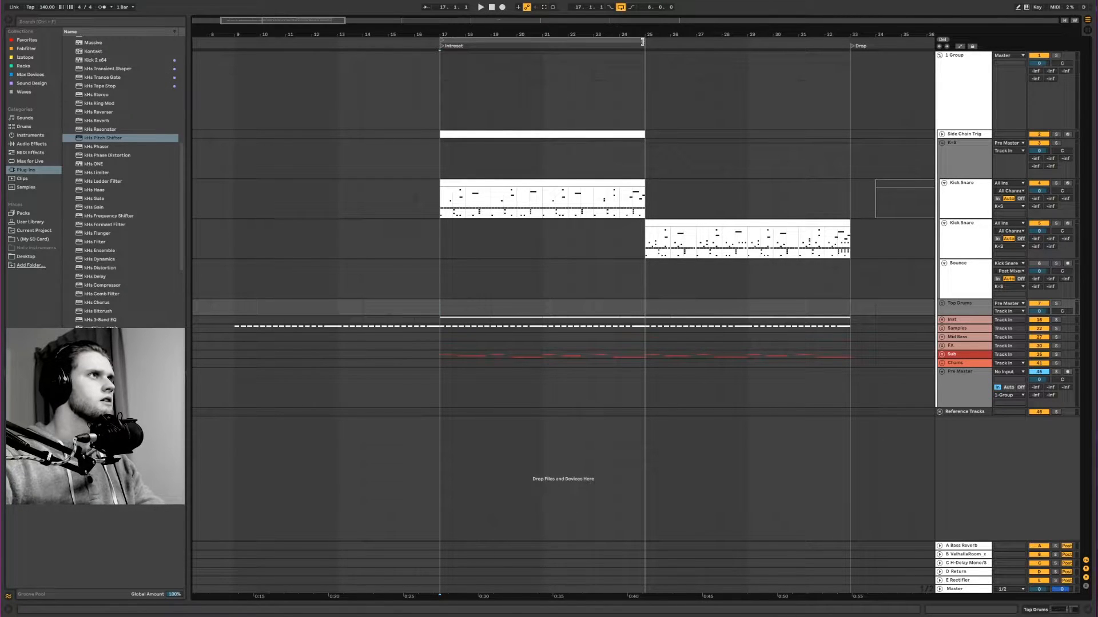
left_click_drag(642, 40, 849, 42)
- Play the loop from bar 17 while viewing the notes of the second Kick Snare clip
key("space")
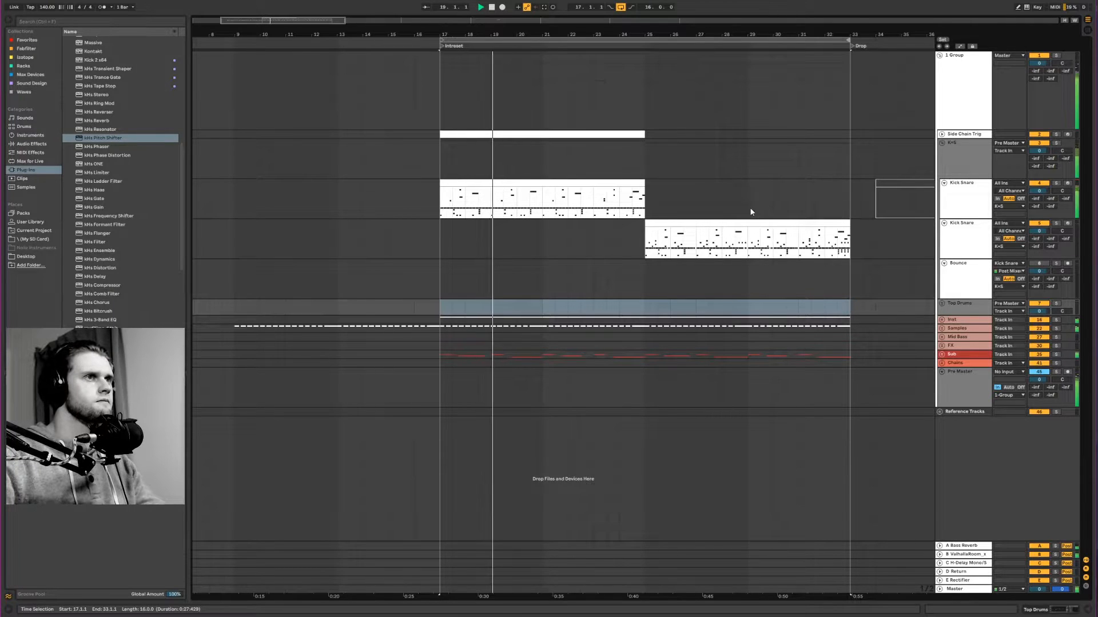
double_click(748, 229)
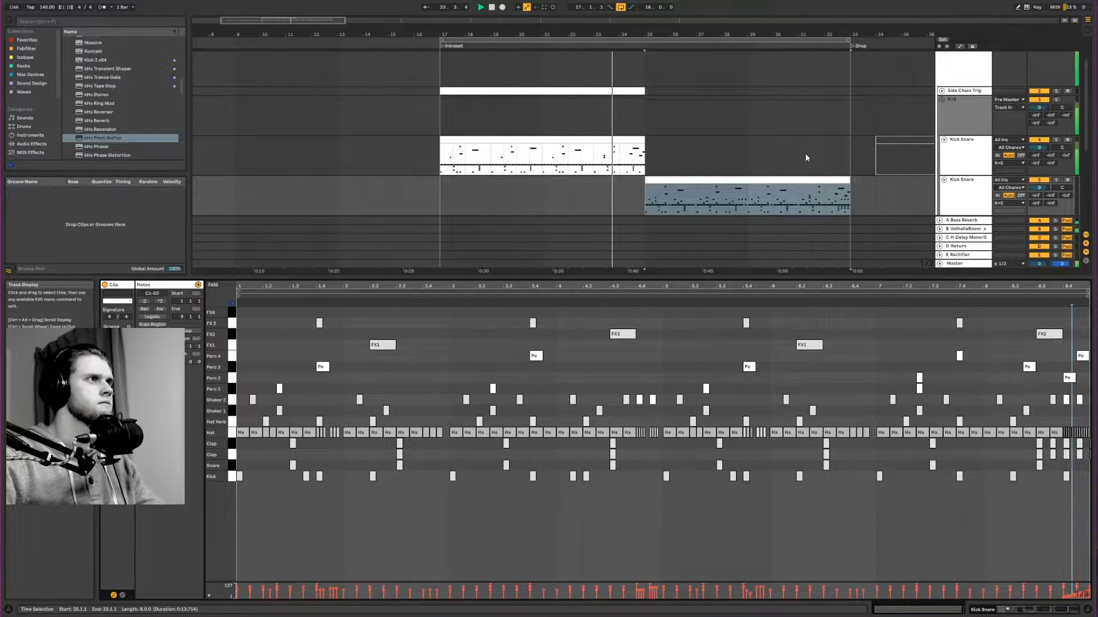
scroll(804, 153, "down", 3)
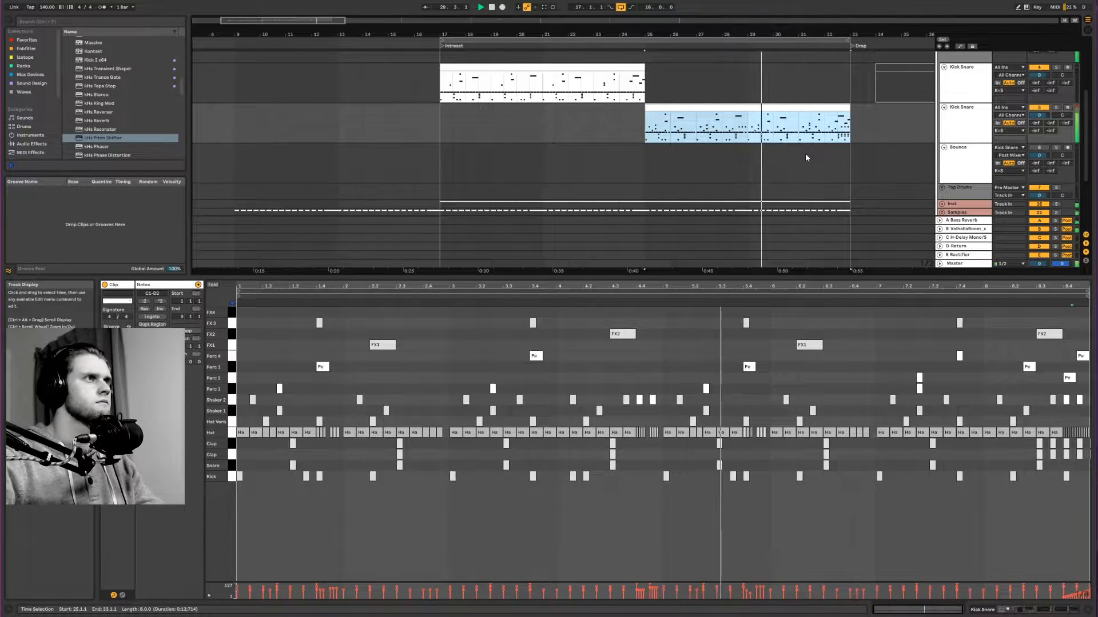
scroll(805, 153, "up", 1)
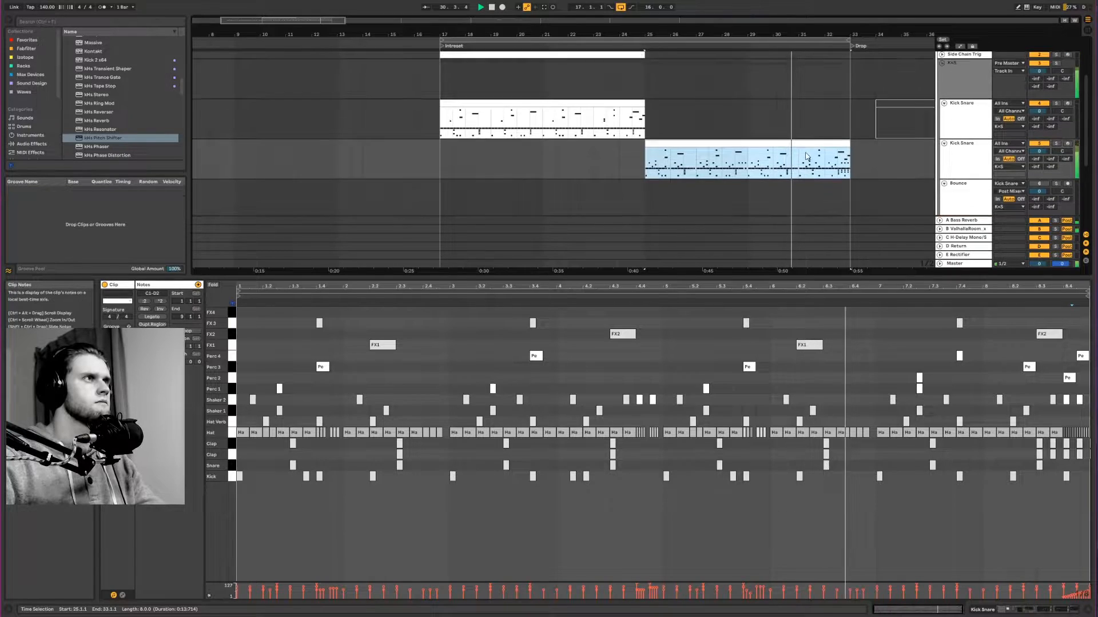
- Duplicate the Side Chain Trig clip so that it also covers bars 25 to 33
scroll(805, 153, "up", 1)
left_click(657, 79)
scroll(708, 143, "down", 2)
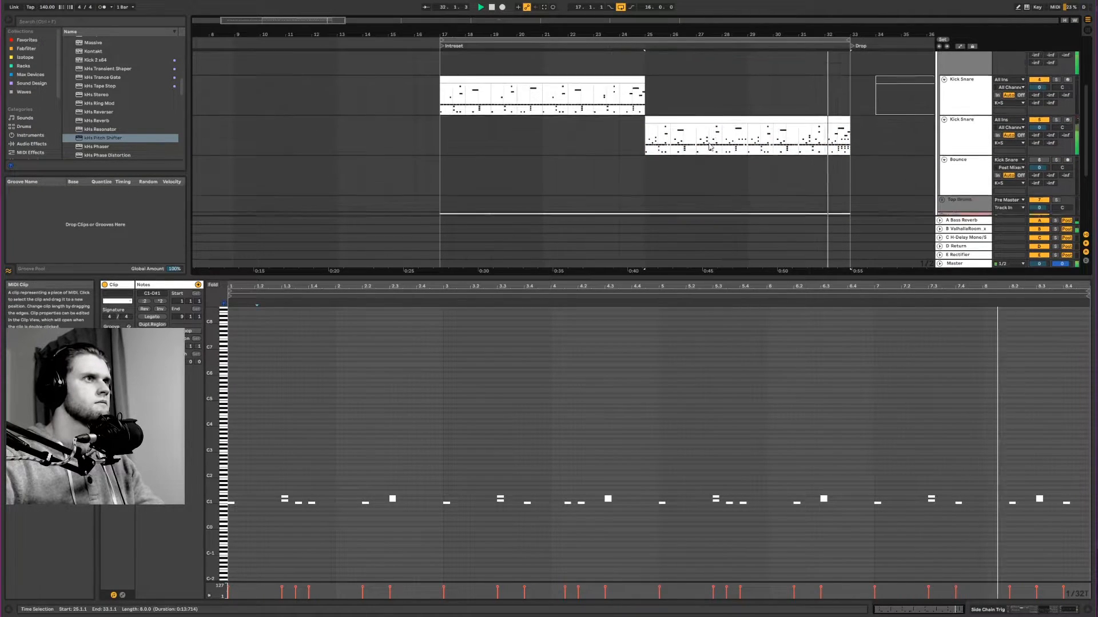
- Play the arrangement from bar 25 and open the second Kick Snare clip in the note editor
left_click(647, 126)
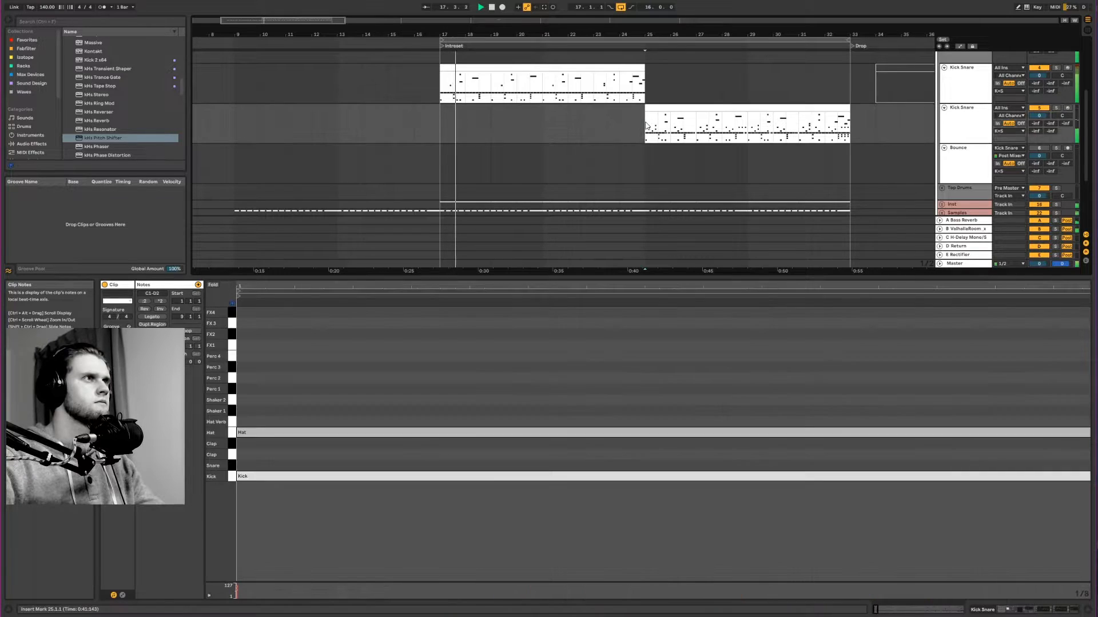
left_click(1087, 611)
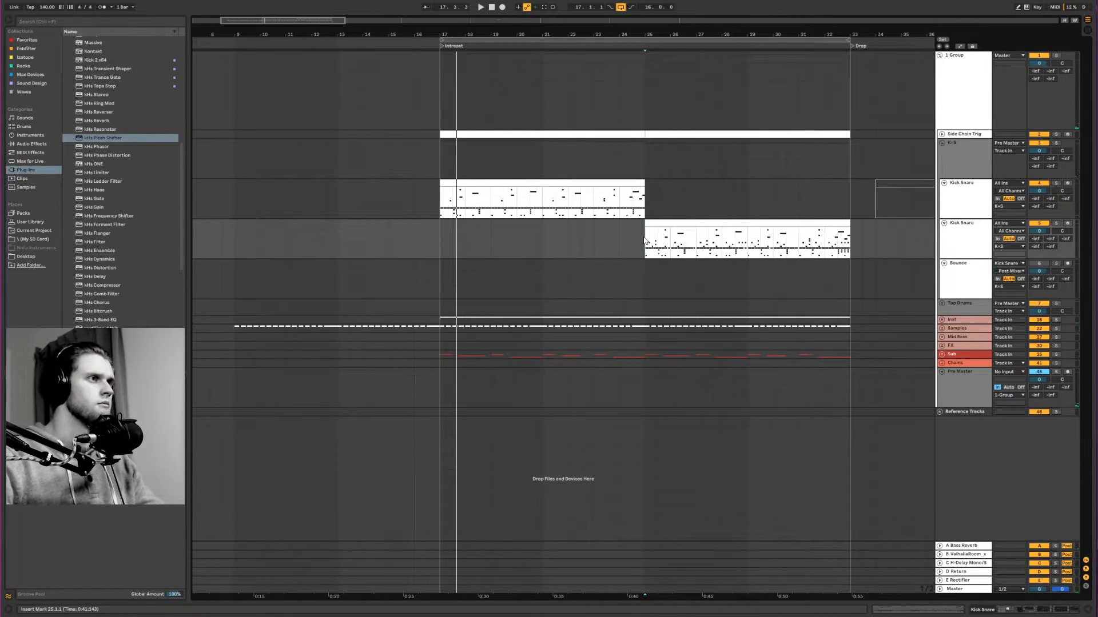
key("space")
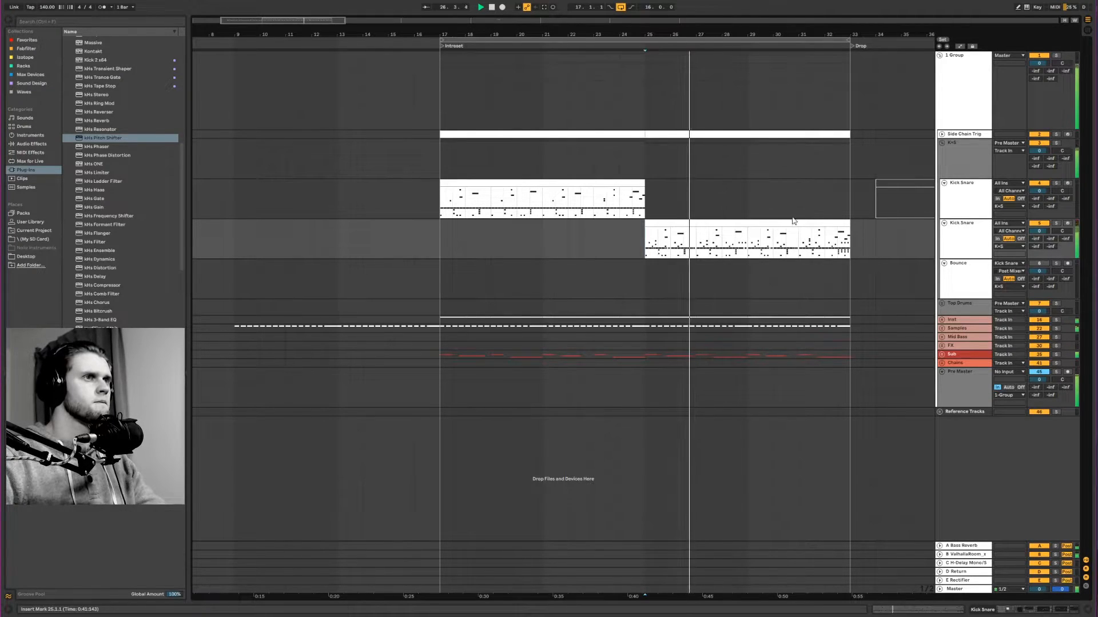
double_click(766, 225)
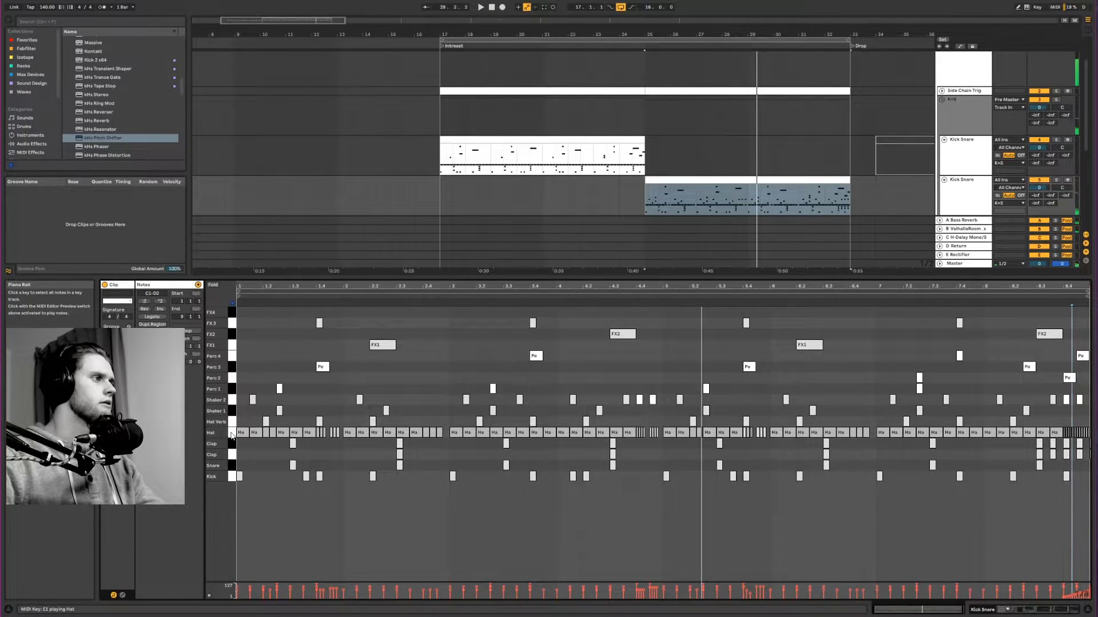
key("space")
- Audition the Hat, Hat Verb, Shaker 1 and Shaker 2 lanes of the second Kick Snare clip, and play the section
left_click(266, 433)
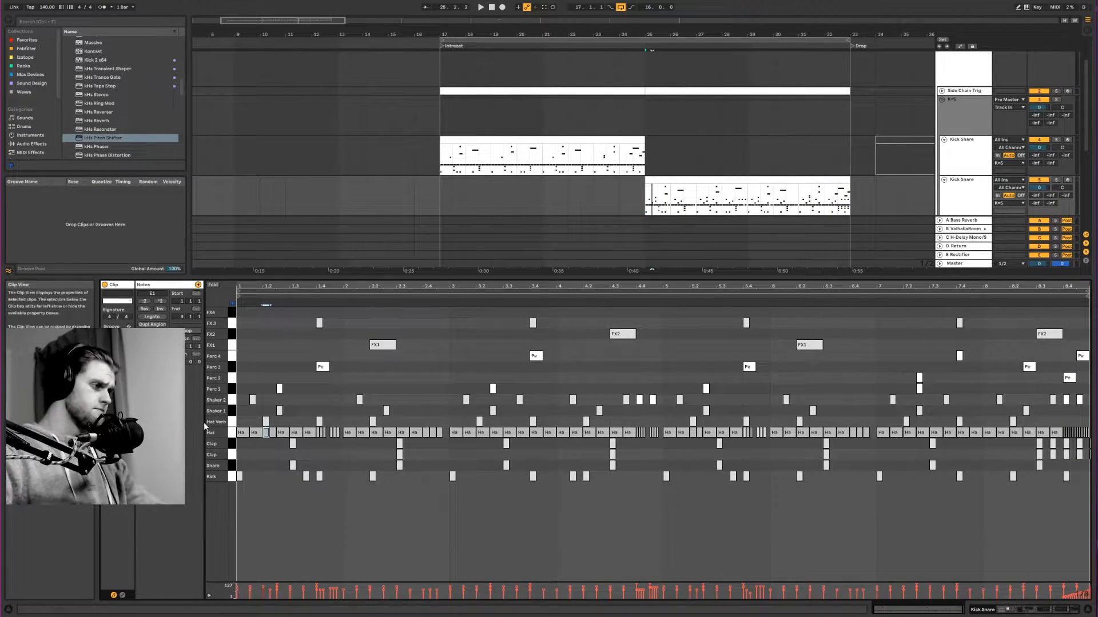
left_click(234, 434)
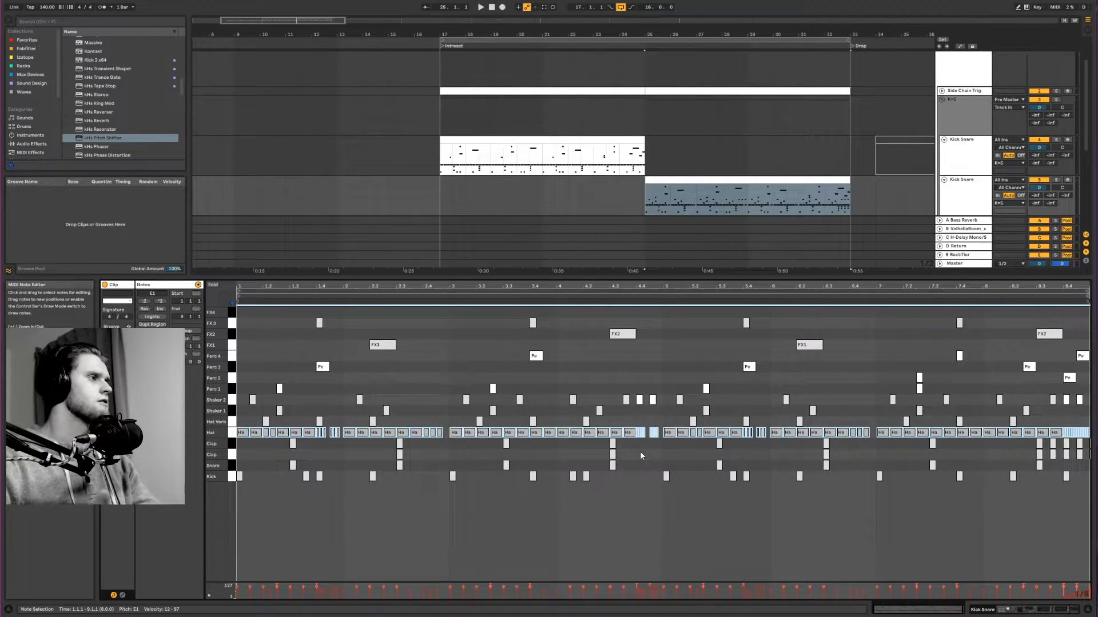
left_click(232, 423)
left_click(232, 432)
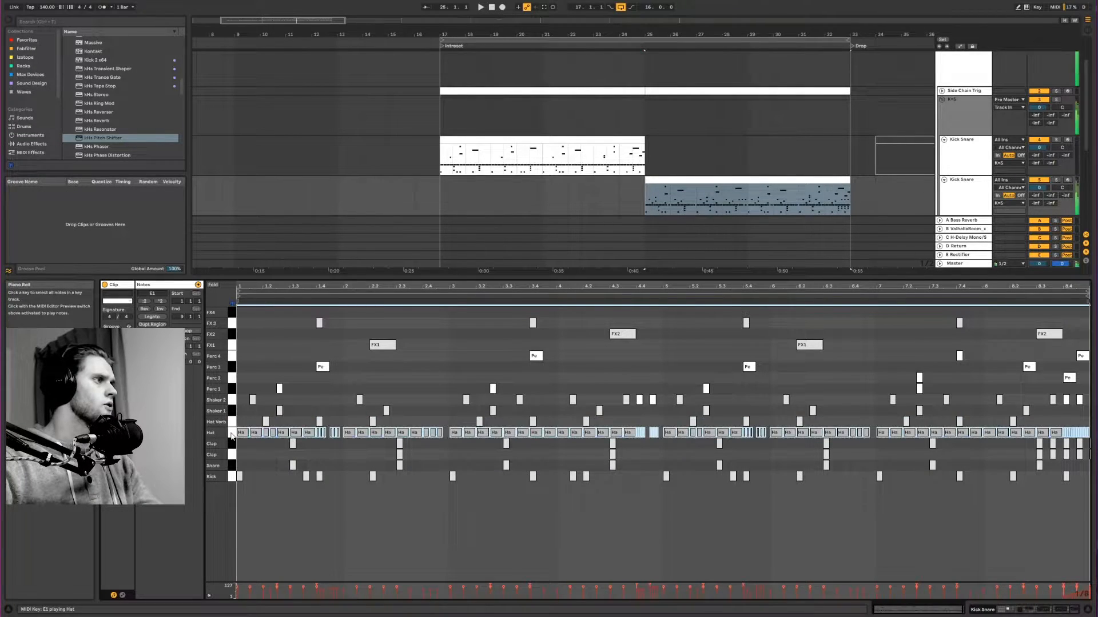
left_click(232, 423)
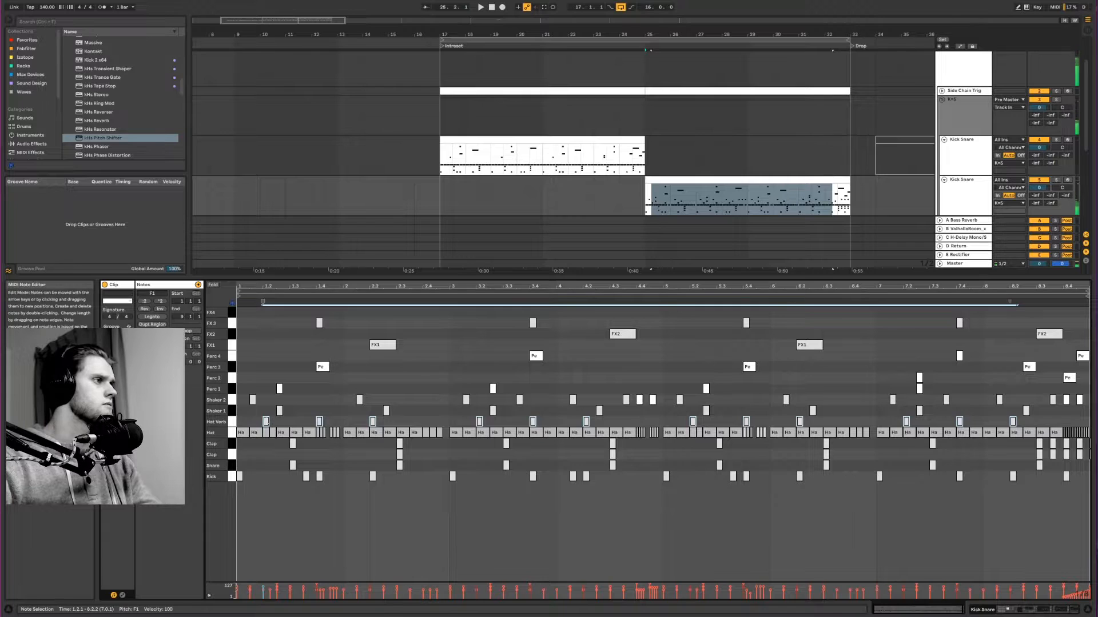
left_click(232, 411)
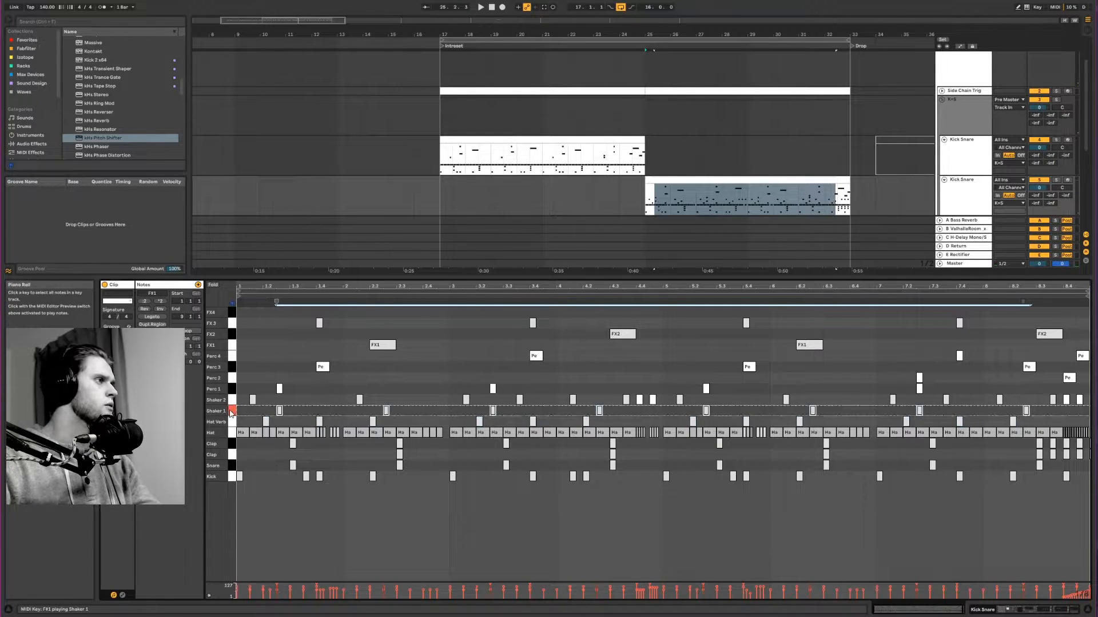
left_click(232, 400)
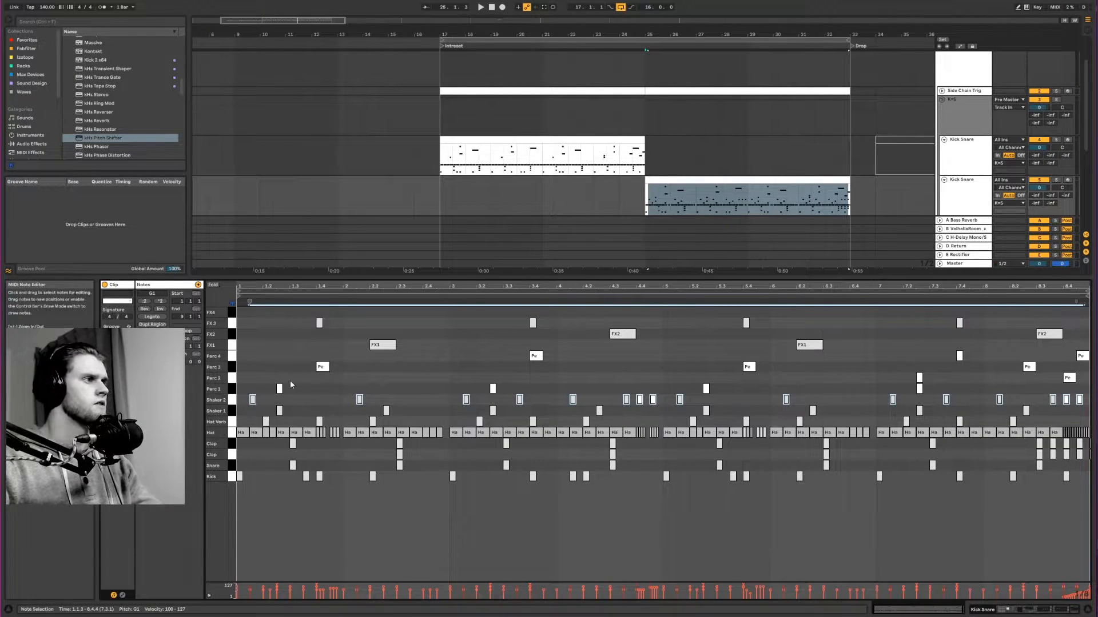
key("space")
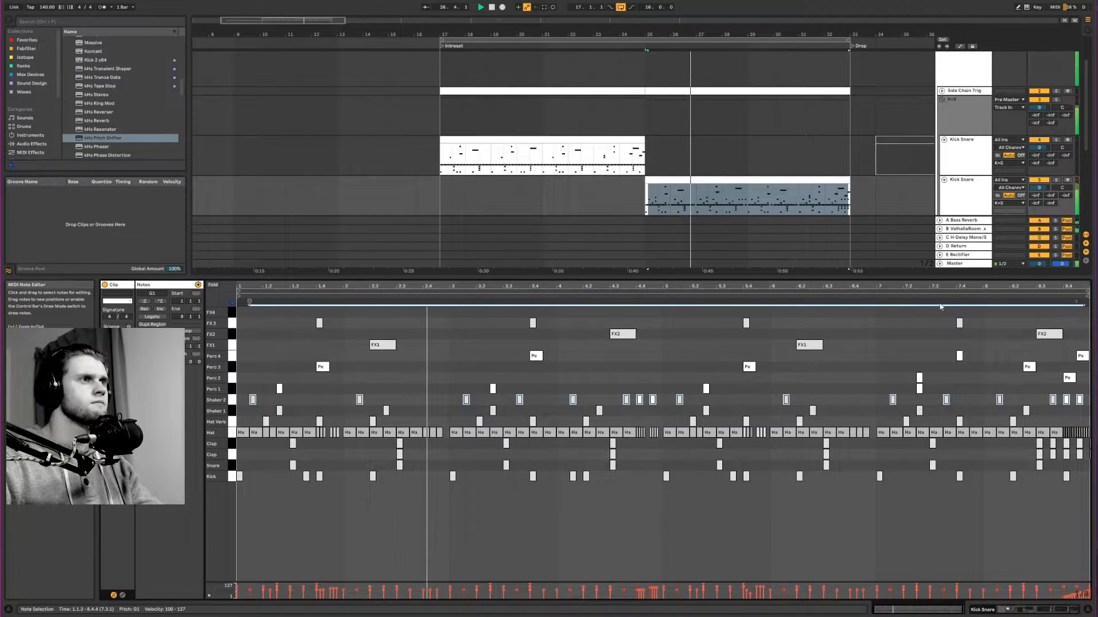
- Open the Hat pad's Serum on the second Kick Snare track, audition the pad, inspect LFO 2 and resume playback
left_click(1055, 181)
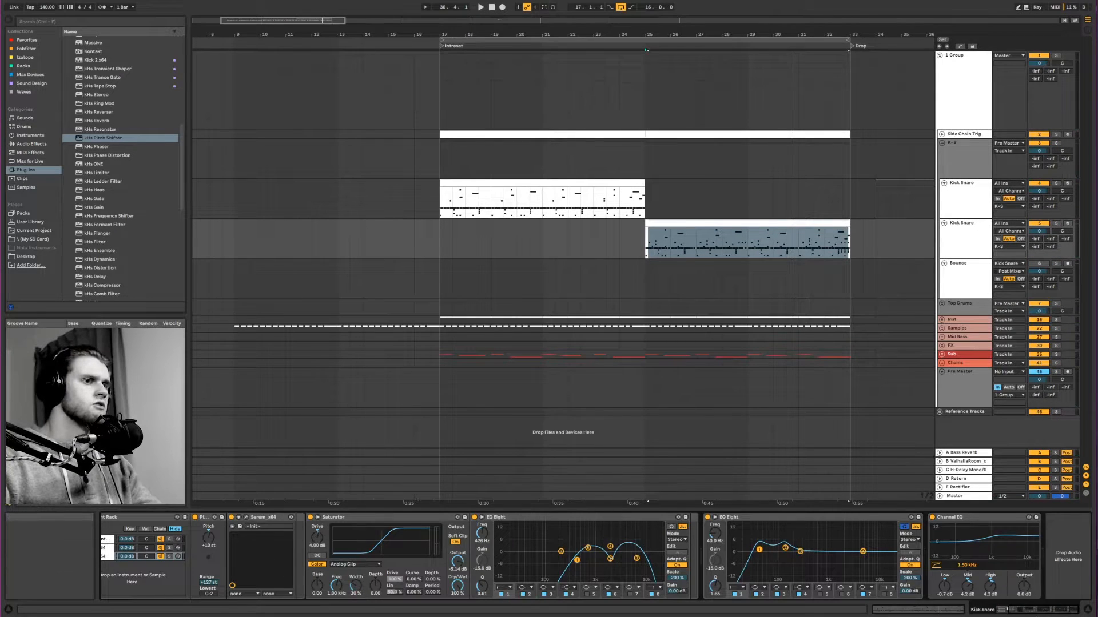
left_click_drag(1037, 612, 494, 586)
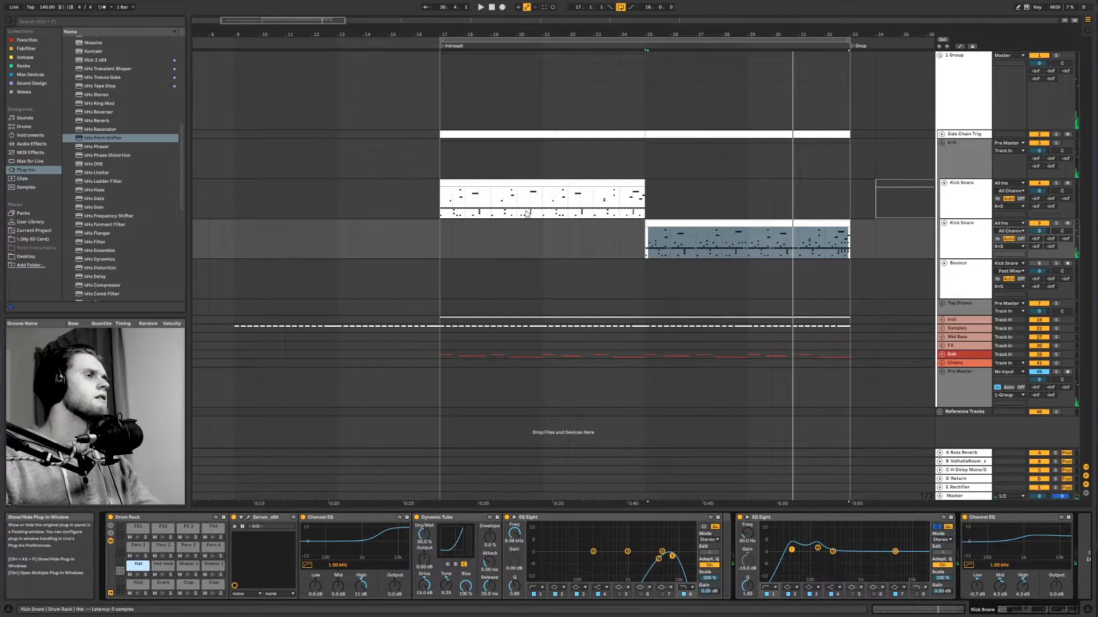
key("ctrl+alt+p")
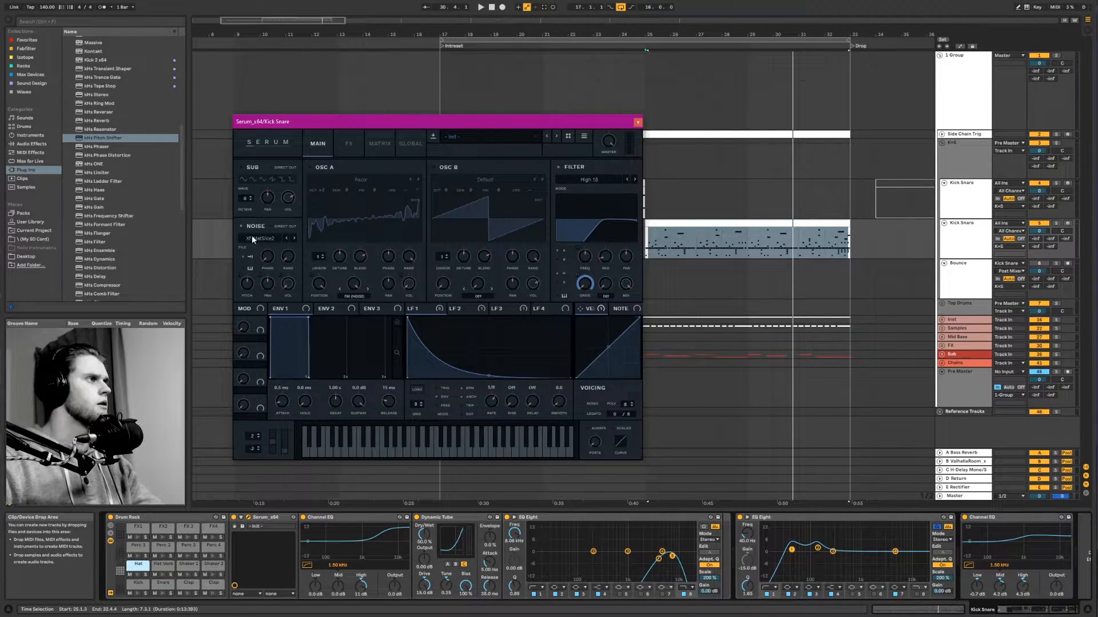
left_click(136, 571)
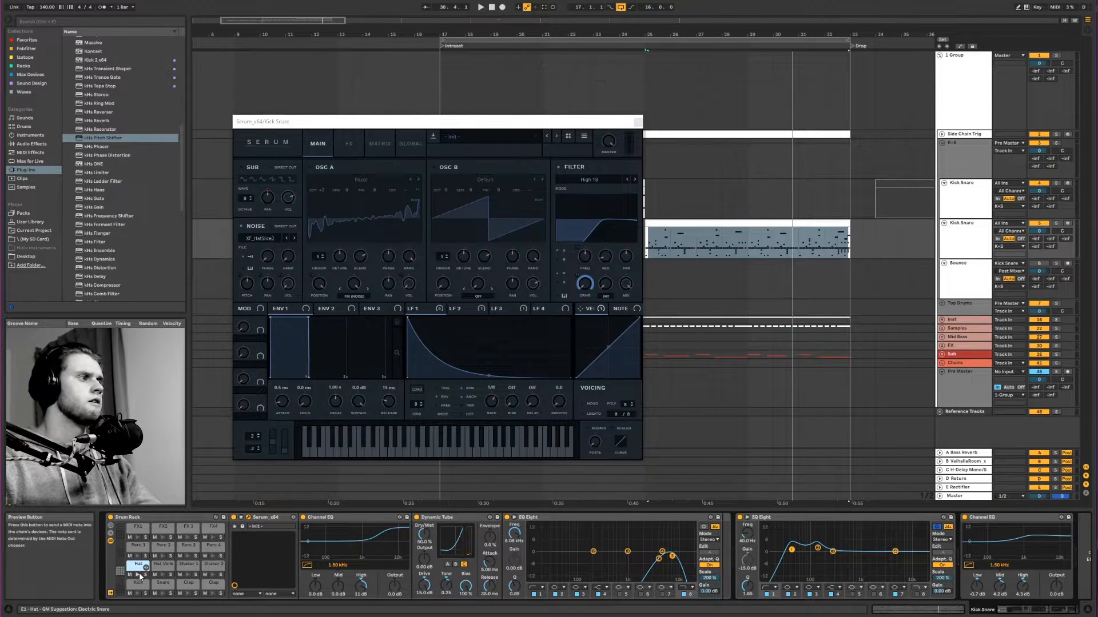
left_click(461, 309)
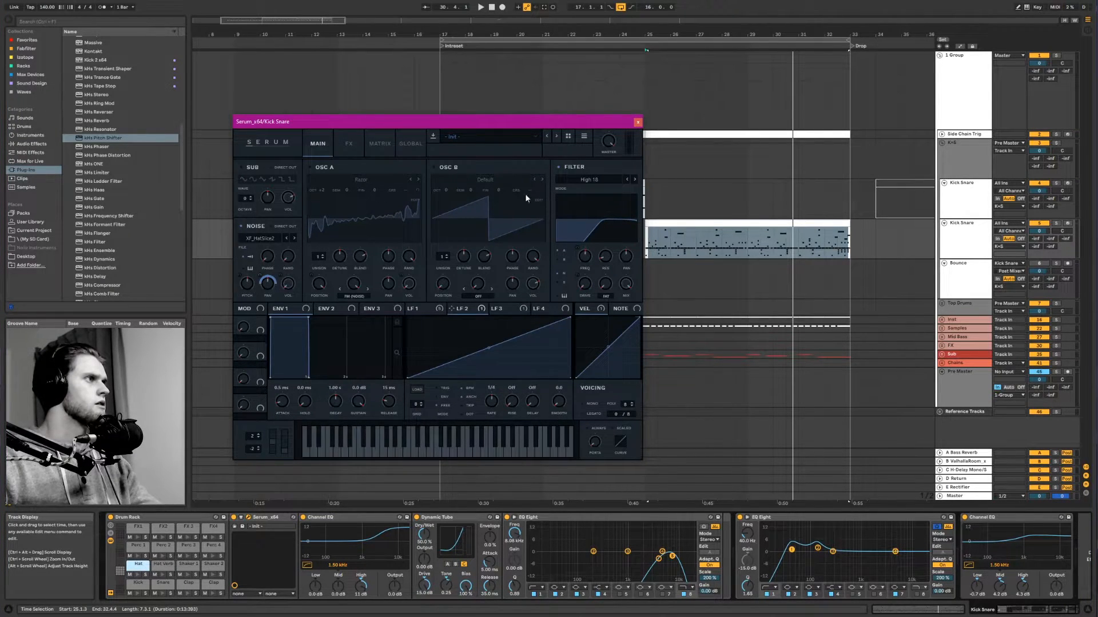
left_click(637, 122)
key("space")
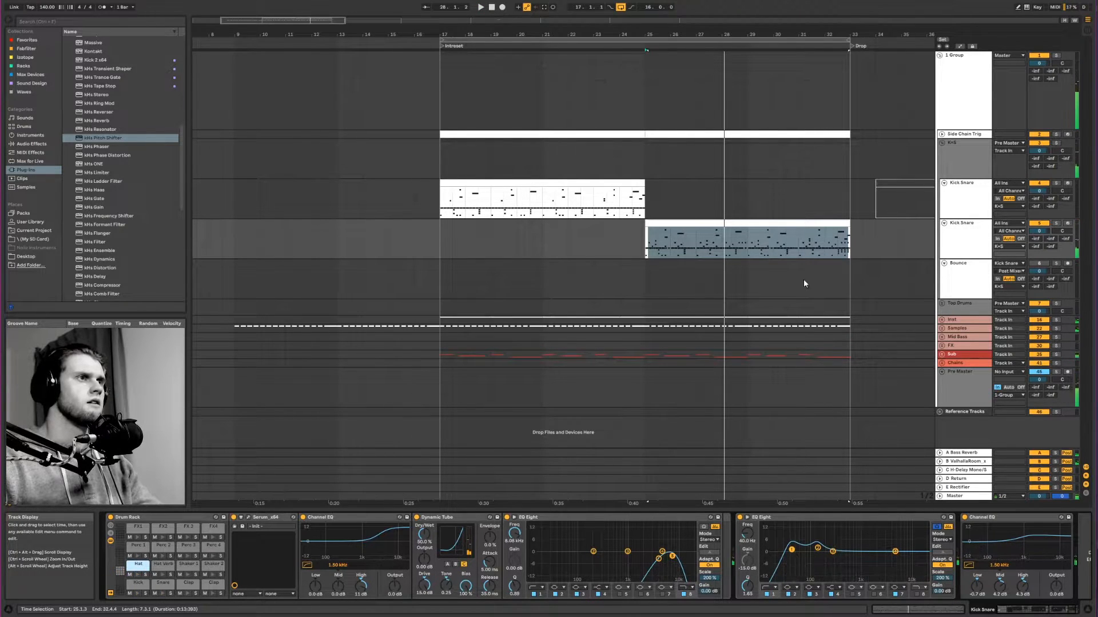
- Reactivate the two deactivated Kick Snare clips in the Drop section, at bars 34 to 41 and 41 to 49
left_click_drag(295, 21, 495, 253)
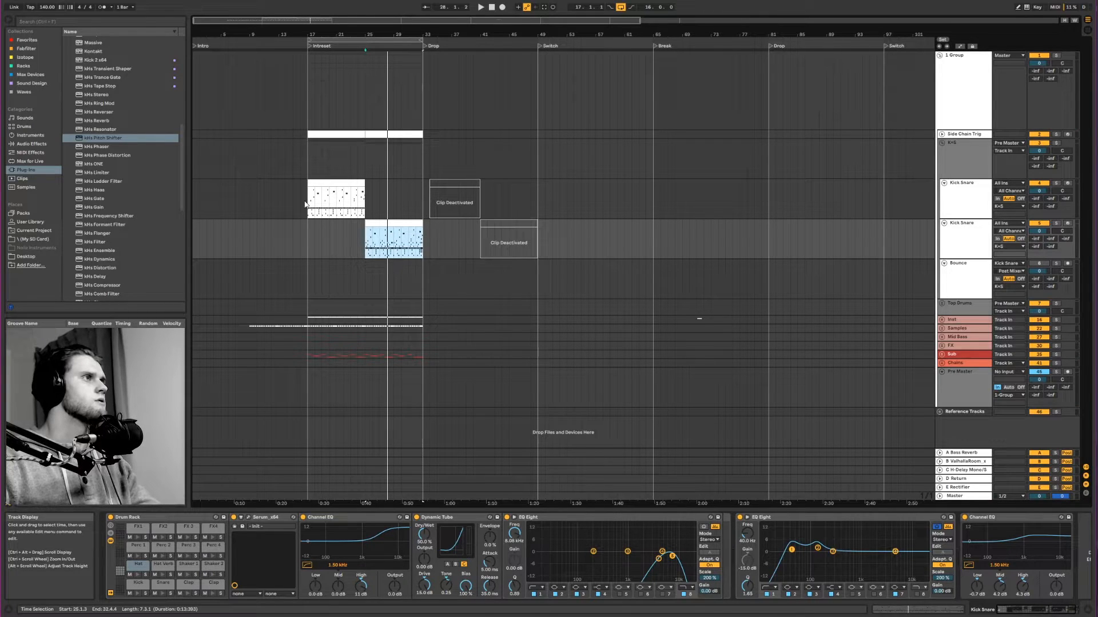
left_click(460, 183)
key("0")
left_click(509, 240)
key("0")
left_click_drag(424, 306, 308, 359)
key("super")
left_click(443, 324)
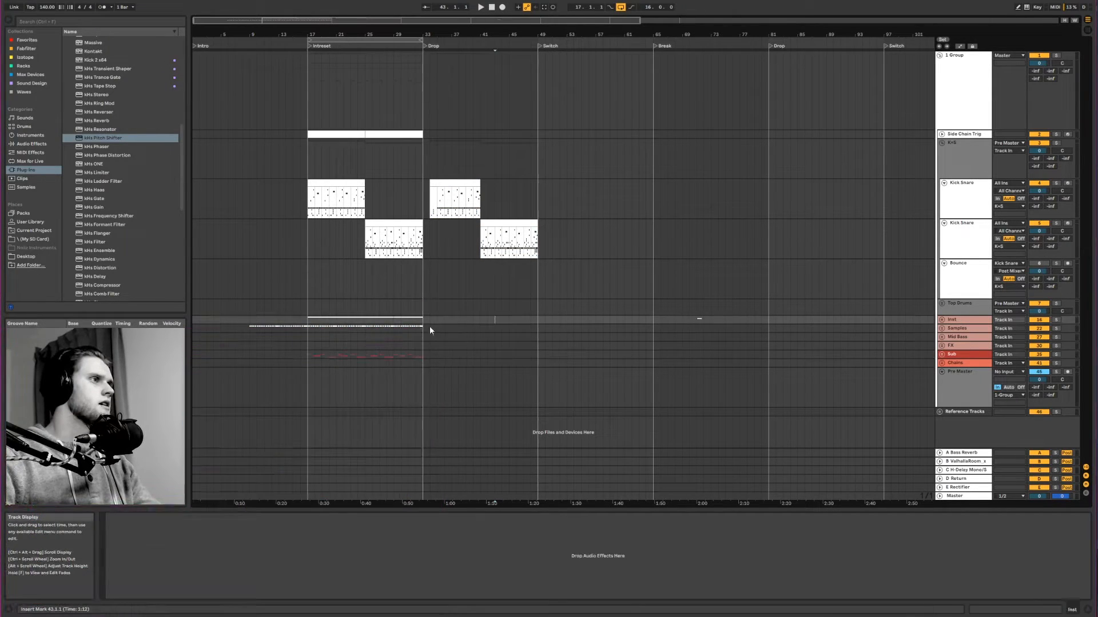
- Duplicate the Top Drums to Sub material and the Side Chain Trig clips from bars 17–33 into the Drop, starting Side Chain Trig at bar 34
left_click_drag(421, 303, 304, 358)
key("ctrl+d")
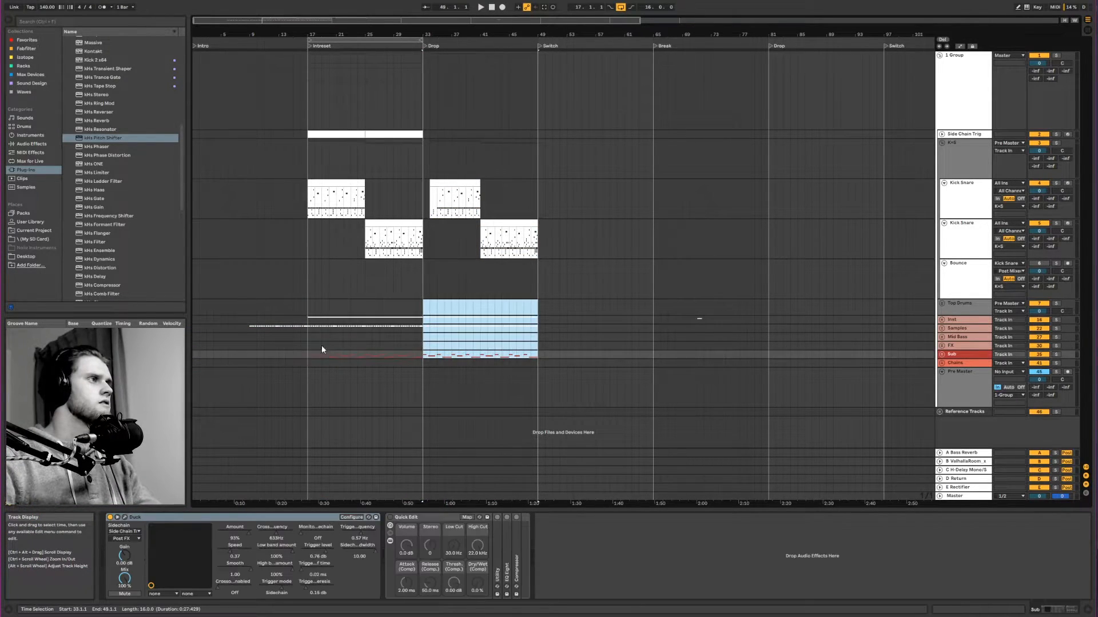
left_click(398, 133)
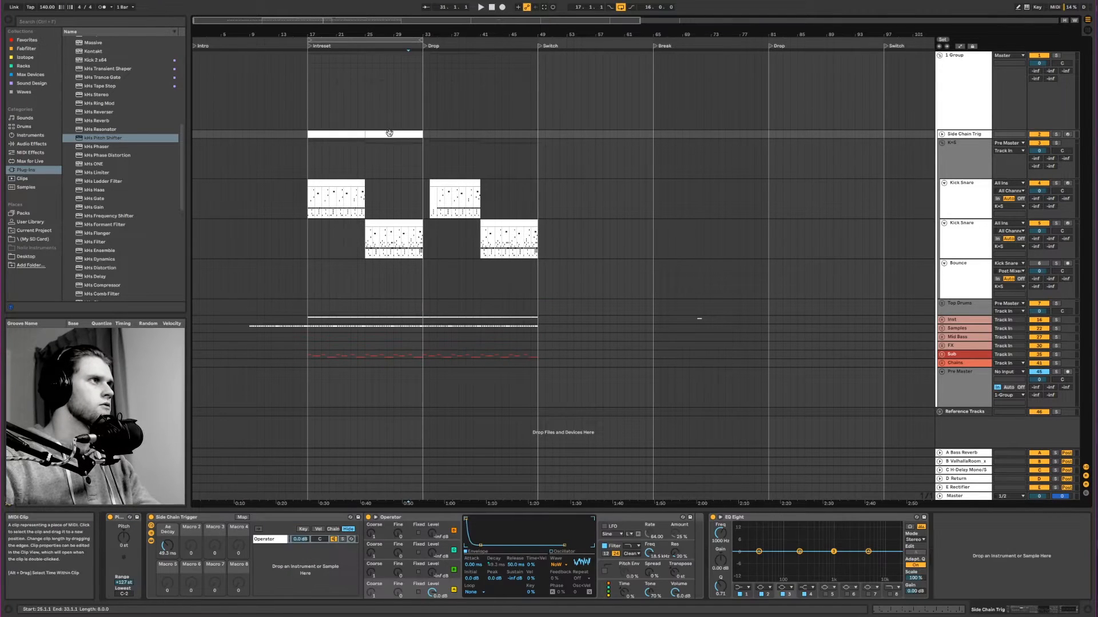
left_click(341, 132, "shift")
key("ctrl+d")
left_click_drag(425, 134, 431, 134)
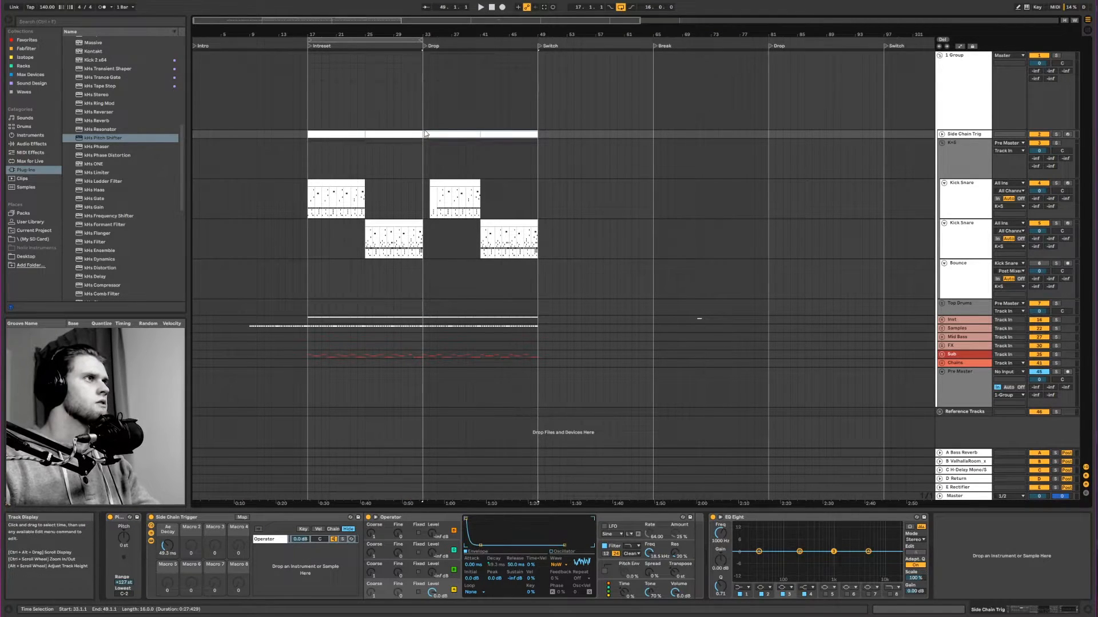
- Open the Kick Snare clip at bars 25 to 33 in the note editor and select the Clap notes of its closing fill
scroll(372, 151, "up", 4)
mouse_move(338, 24)
left_mouse_down()
mouse_move(337, 41)
mouse_move(337, 23)
left_mouse_up()
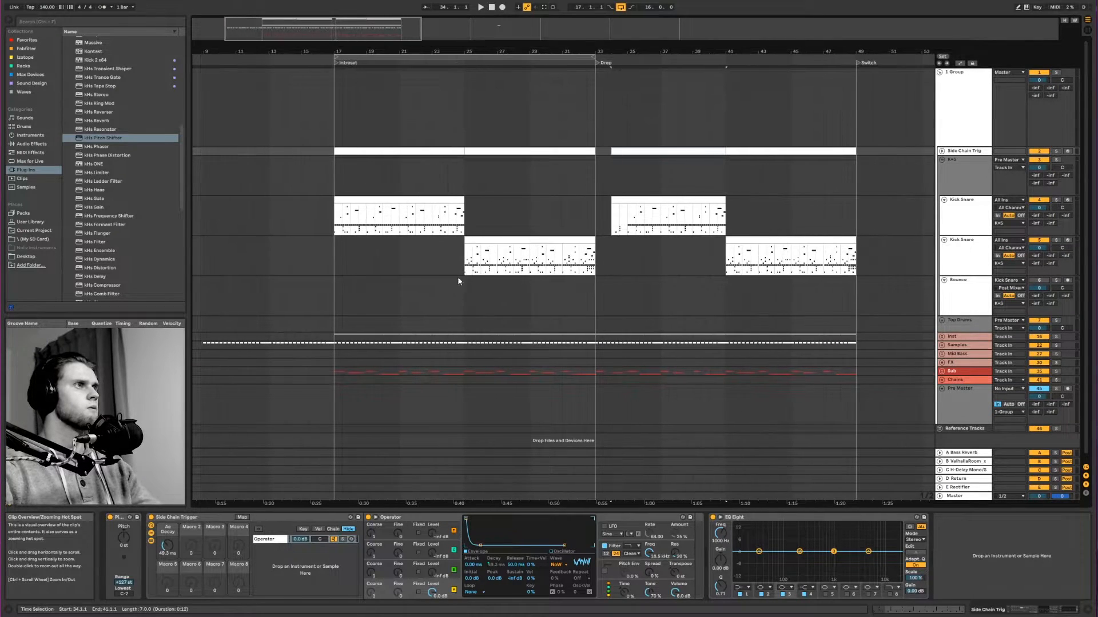
left_click(572, 269)
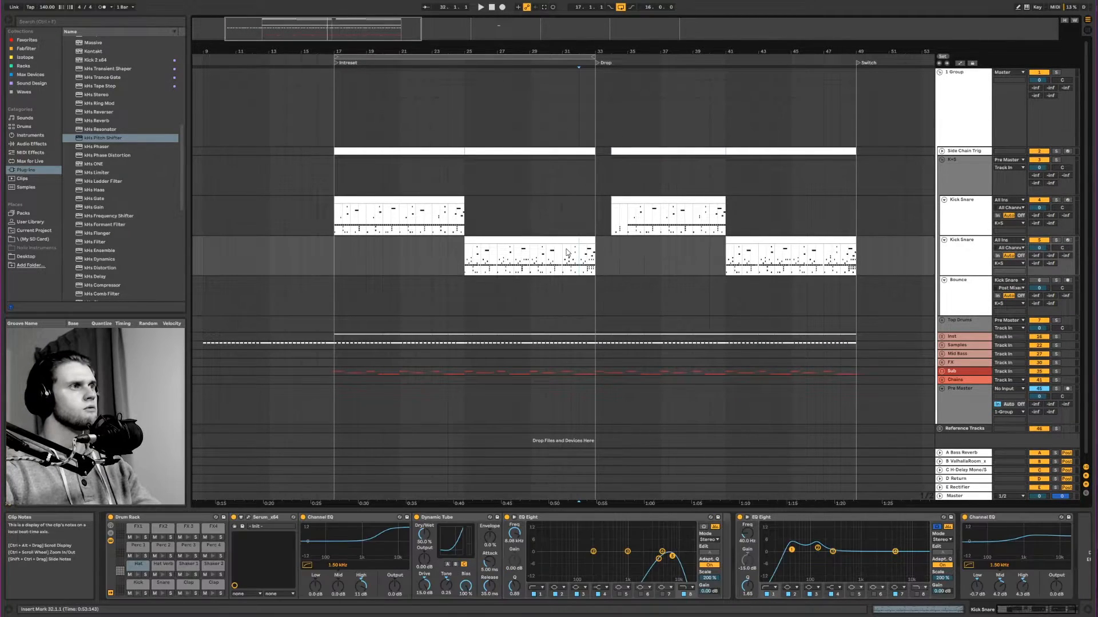
left_click(582, 239)
double_click(582, 239)
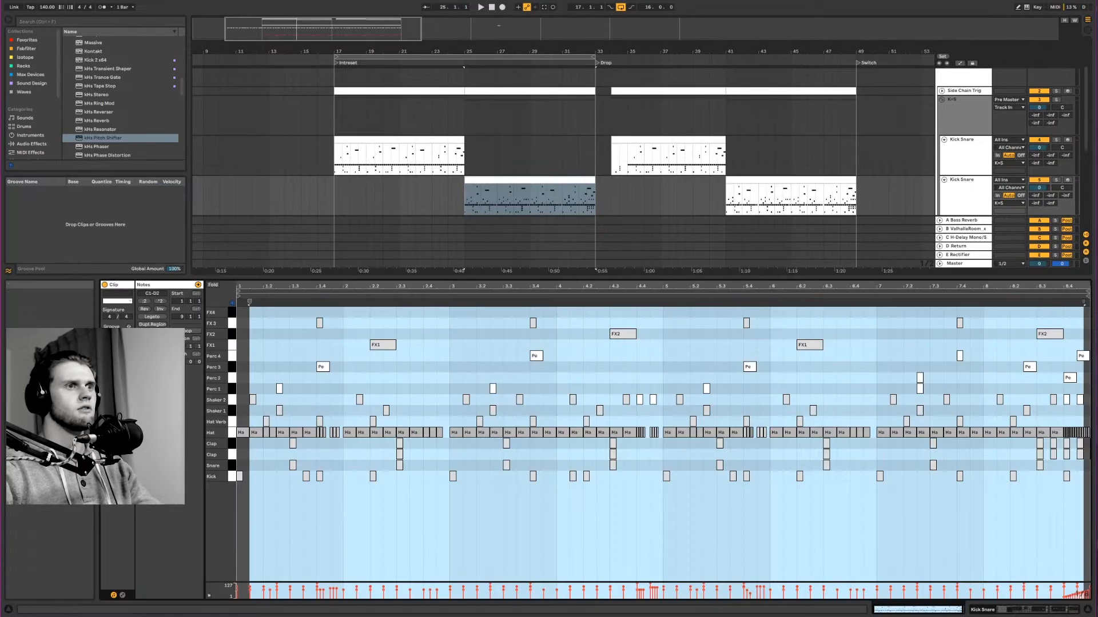
left_click(578, 190)
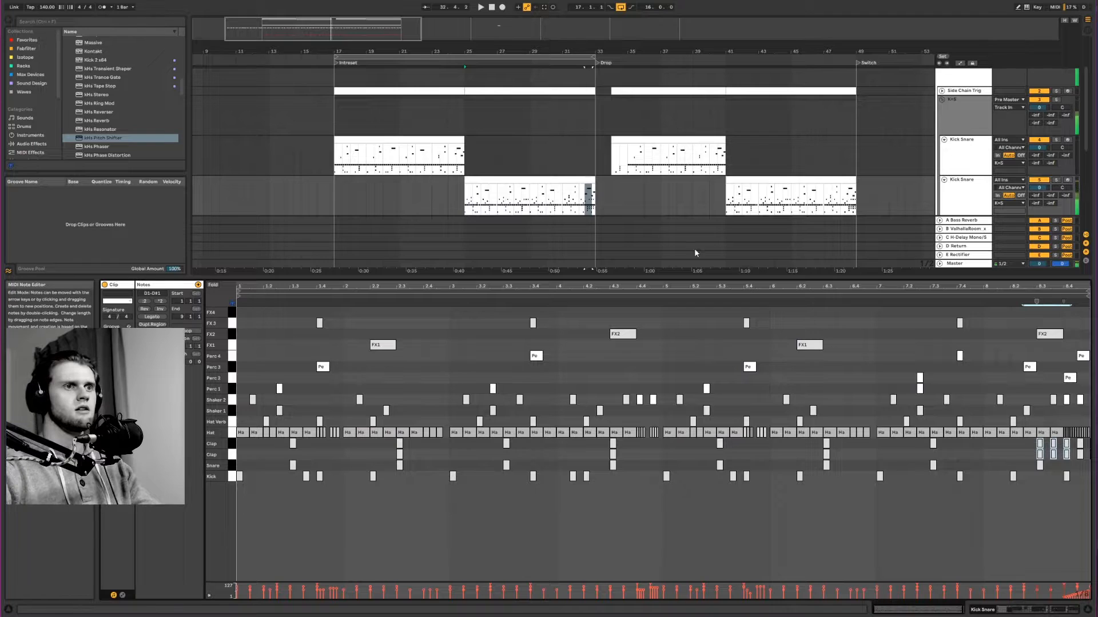
- Turn off the arrangement loop and play from bar 32.3 through the transition into the Drop
left_click(588, 209)
key("space")
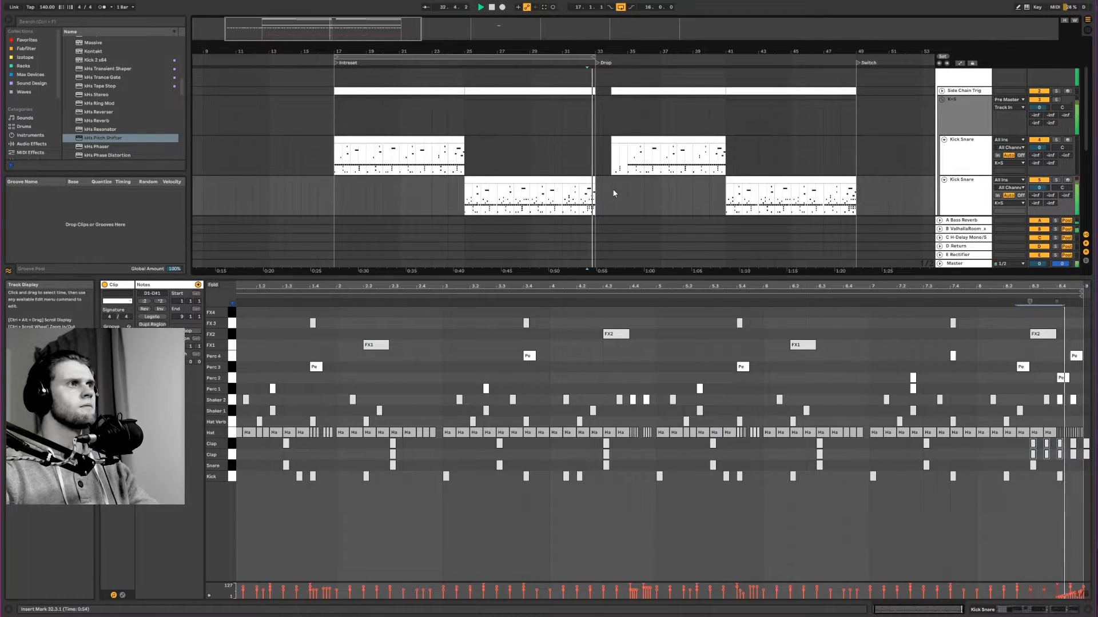
key("ctrl+l")
key("space")
key("space")
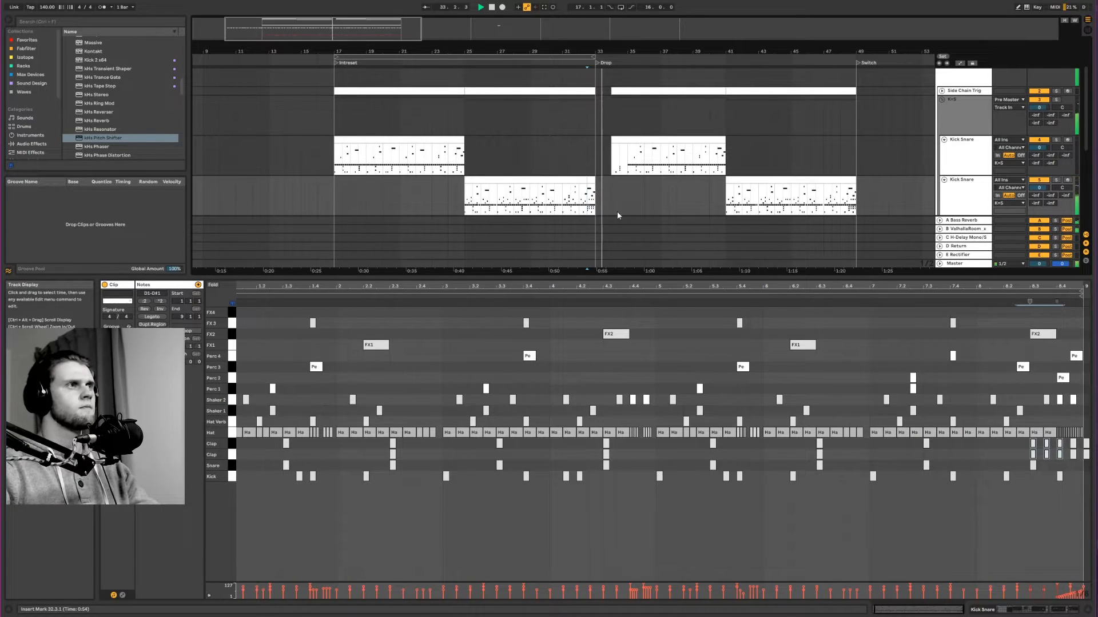
- Stop playback and open the Kick Snare clip at bars 34 to 41 in the note editor
scroll(616, 212, "down", 1)
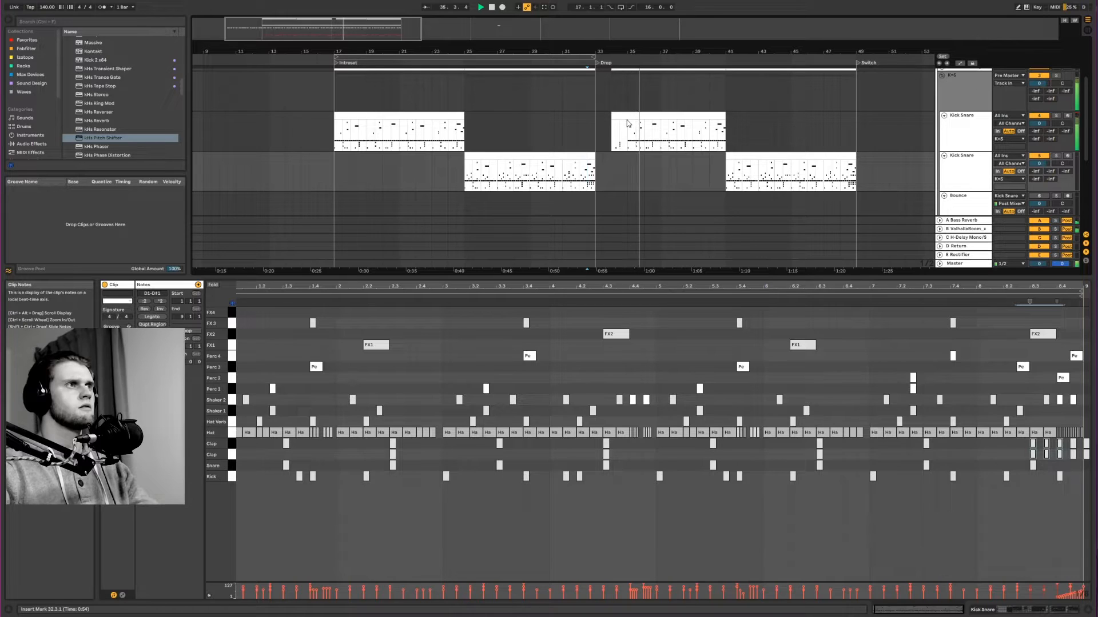
left_click(669, 115)
key("space")
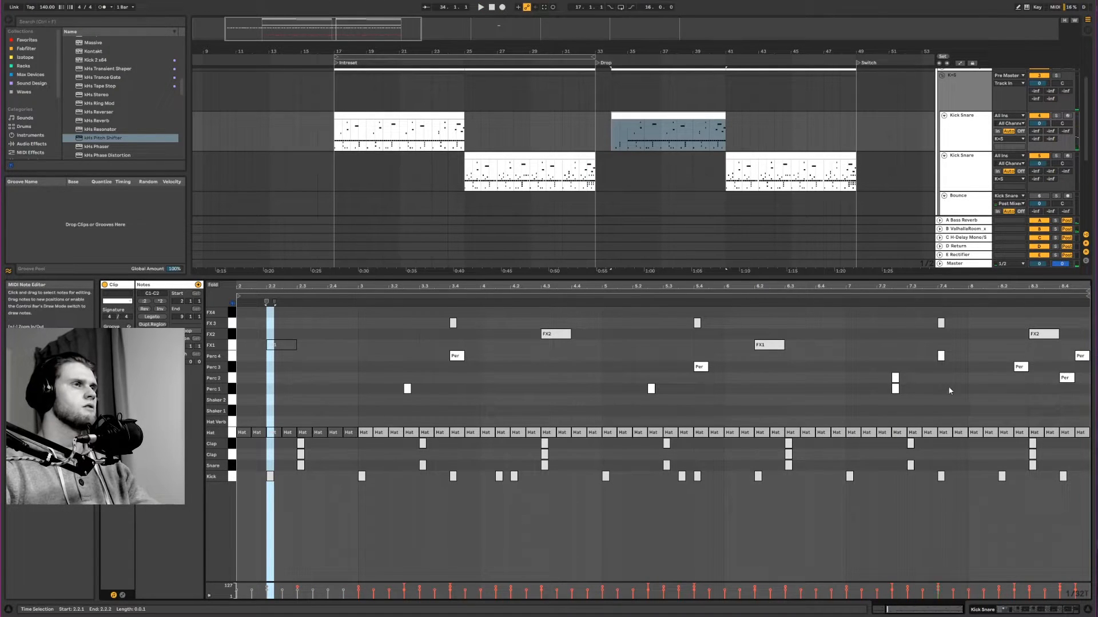
key("shift+Tab")
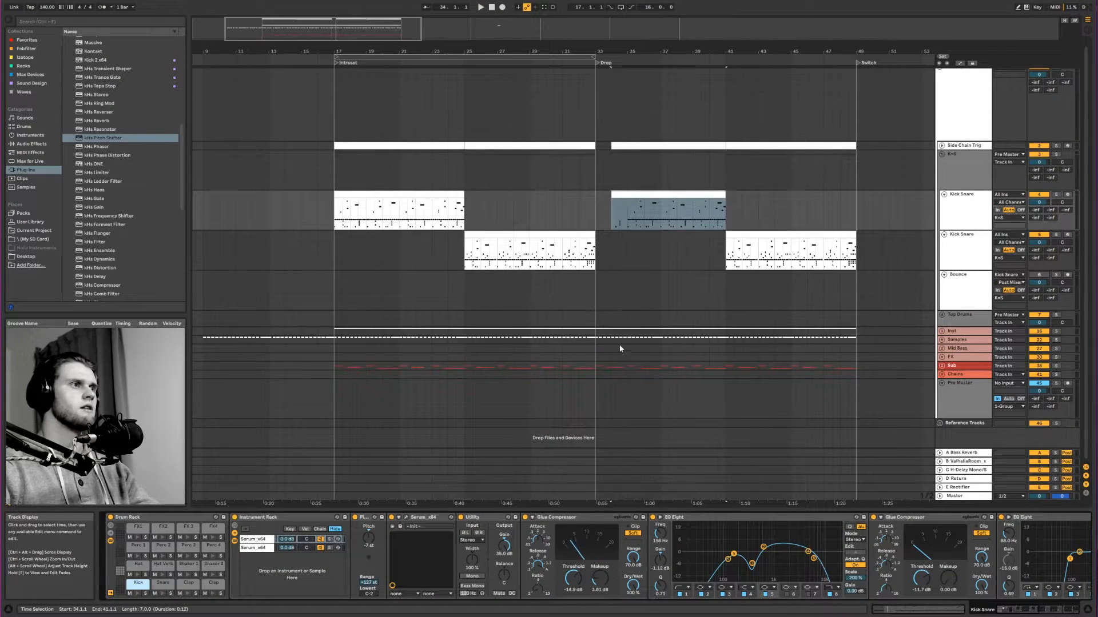
double_click(629, 210)
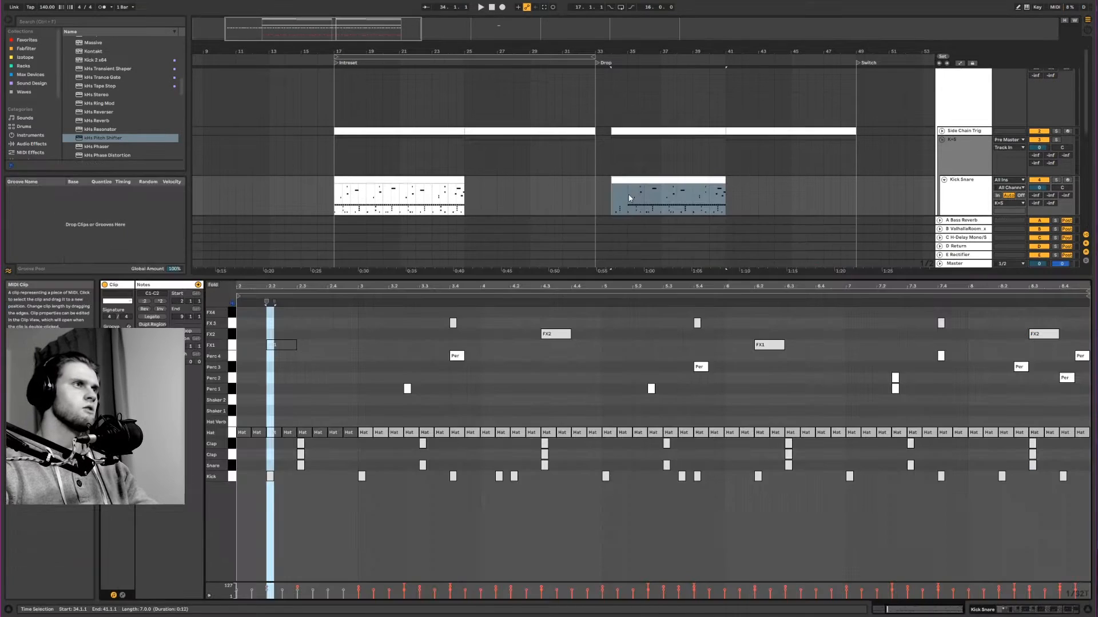
- Set the note grid to 1/8 triplets and add three Kick notes from beat 2.4 up to bar 3
right_click(337, 474)
left_click(344, 435)
right_click(334, 470)
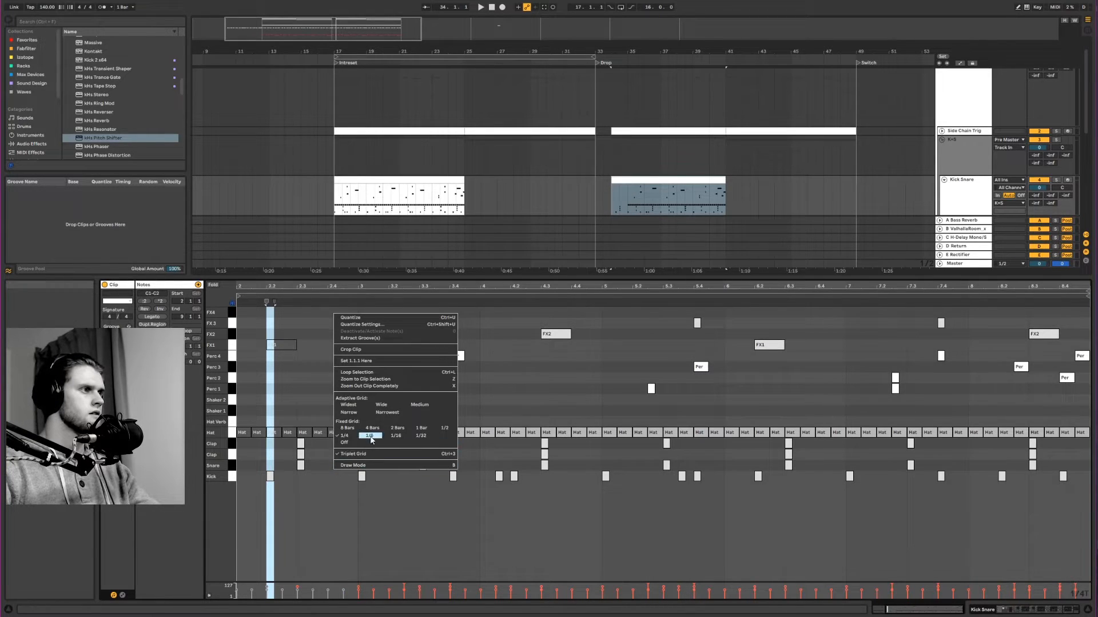
left_click(369, 435)
double_click(332, 476)
key("ctrl+d")
key("ctrl+d")
left_click(361, 476, "ctrl")
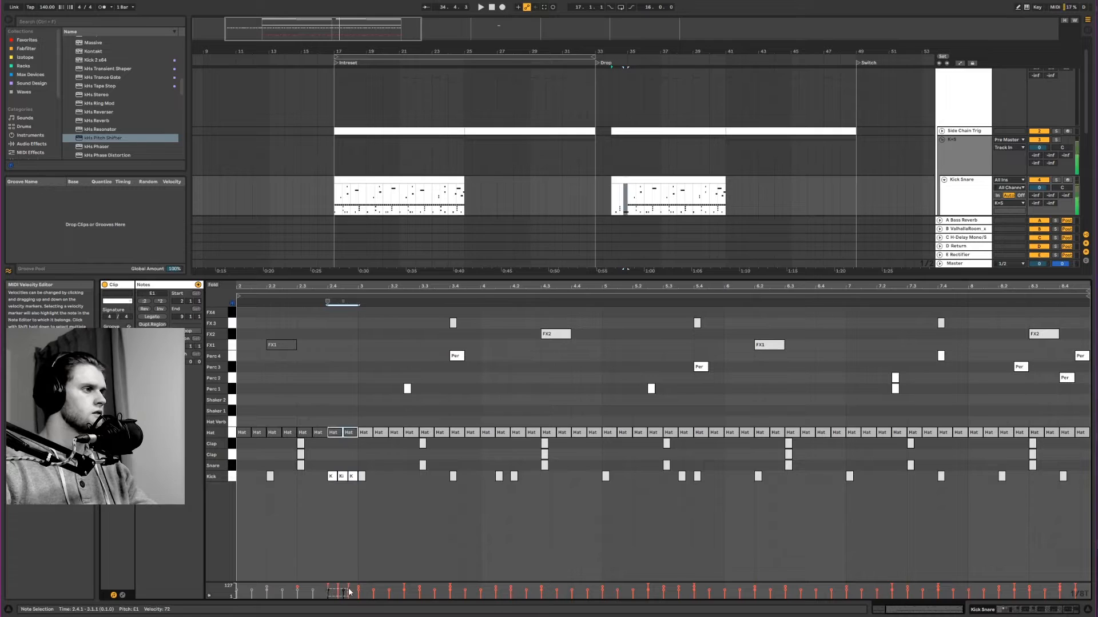
- Ramp the velocities of the three added Kick notes upward from 37 to 104 and play the clip
left_click_drag(329, 500, 354, 479)
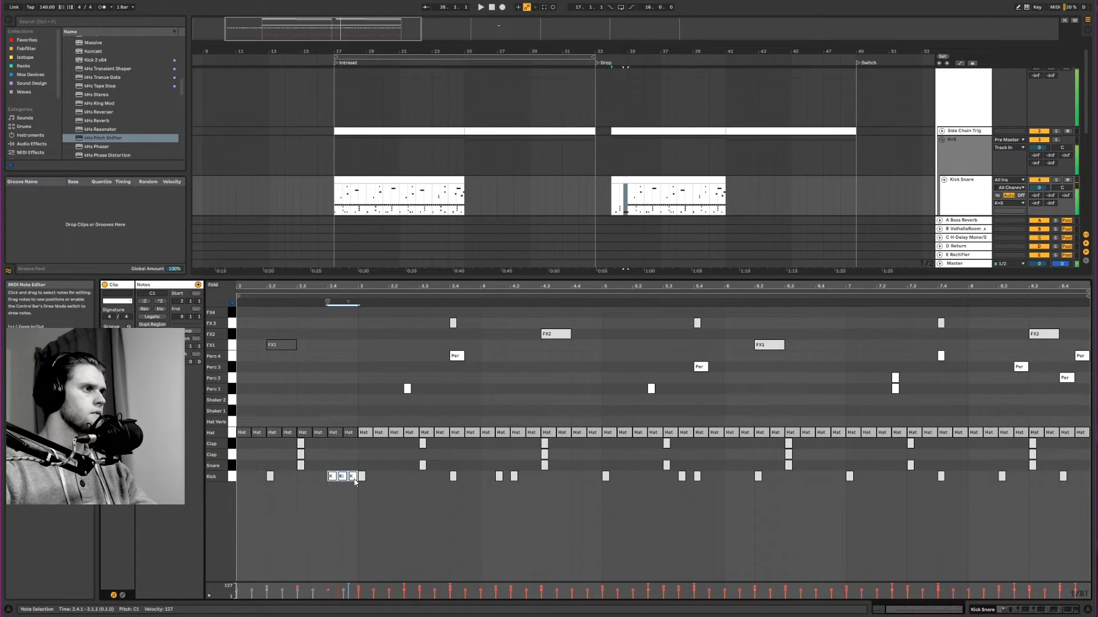
left_click_drag(328, 598, 352, 589)
key("space")
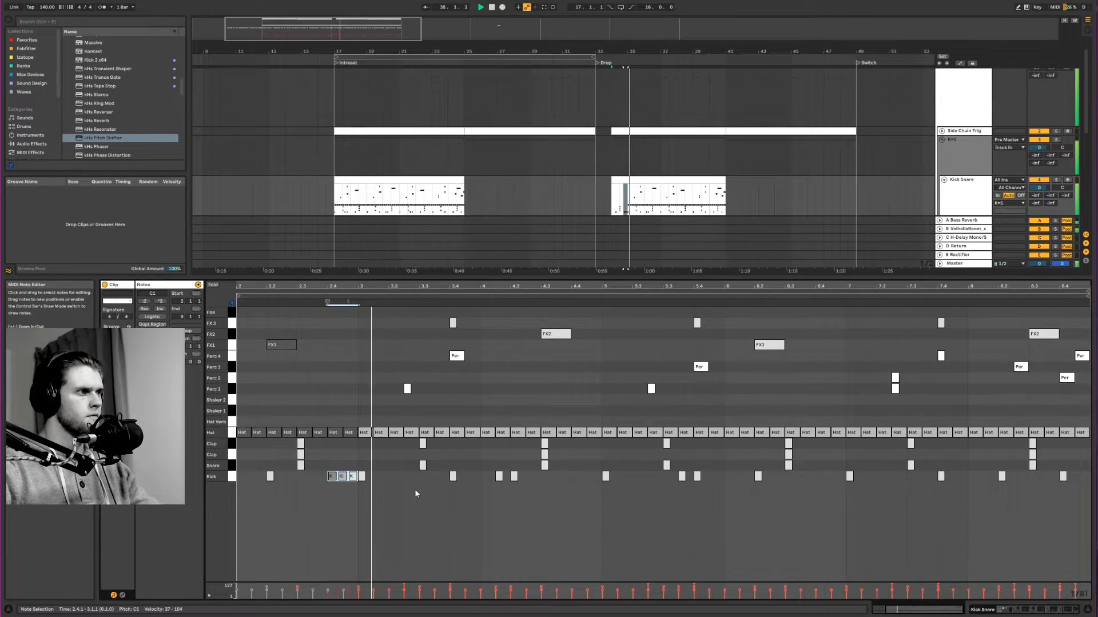
- Modulate the filter drive with velocity in the Kick pad's Serum, increase the modulation amount while listening, and replay the section
key("shift+Tab")
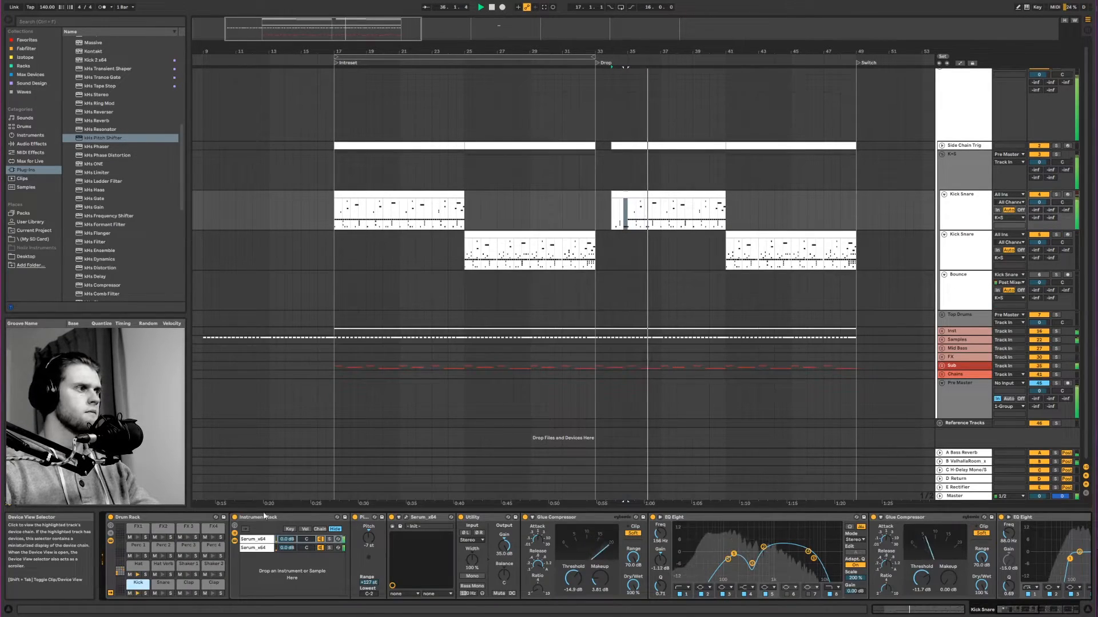
key("space")
left_click(405, 518)
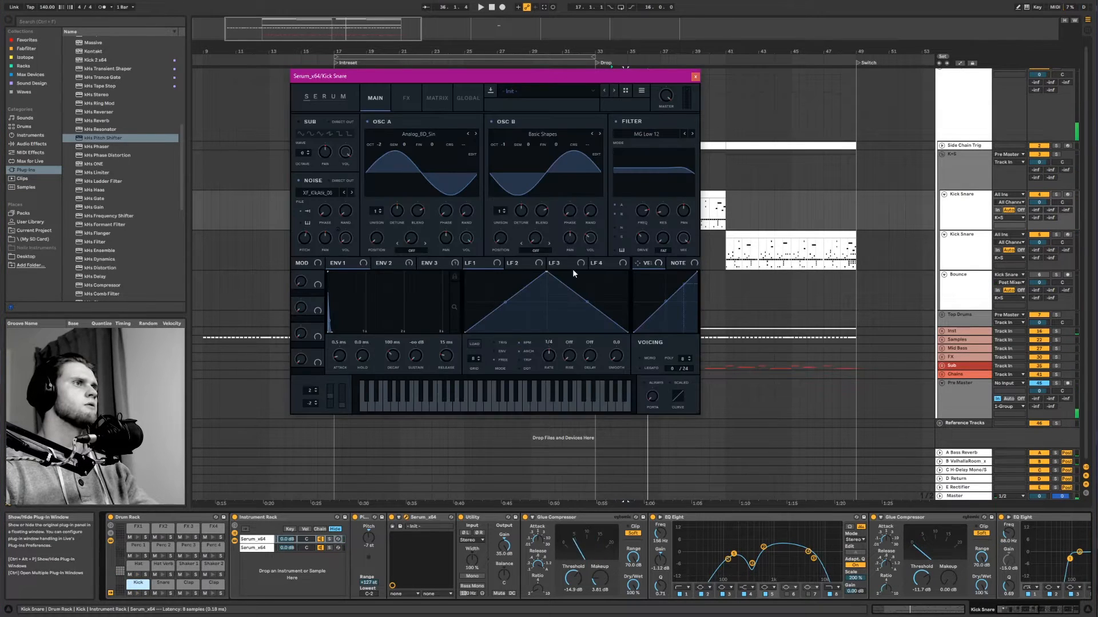
mouse_move(643, 262)
left_mouse_down()
mouse_move(333, 282)
mouse_move(356, 248)
mouse_move(454, 264)
mouse_move(635, 244)
left_mouse_up()
key("space")
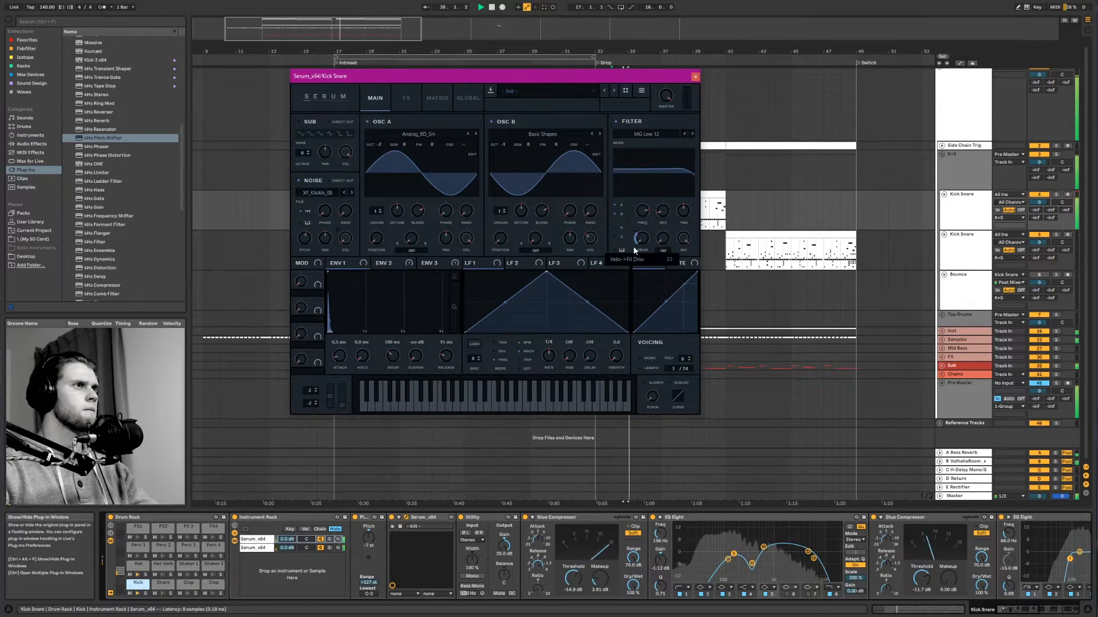
left_click_drag(633, 247, 638, 213)
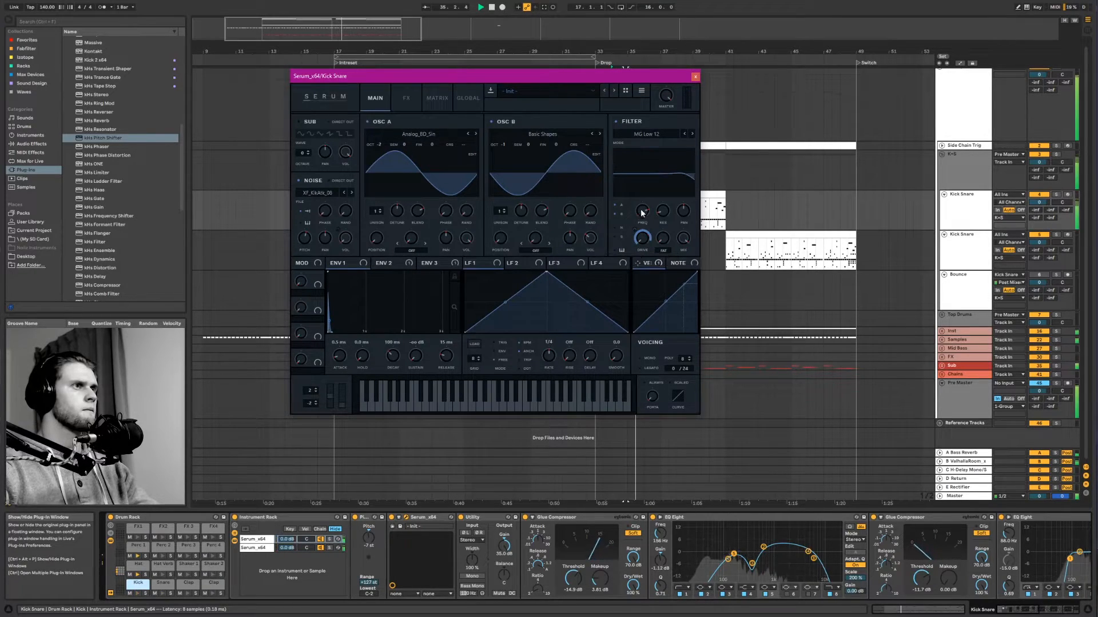
left_click(695, 77)
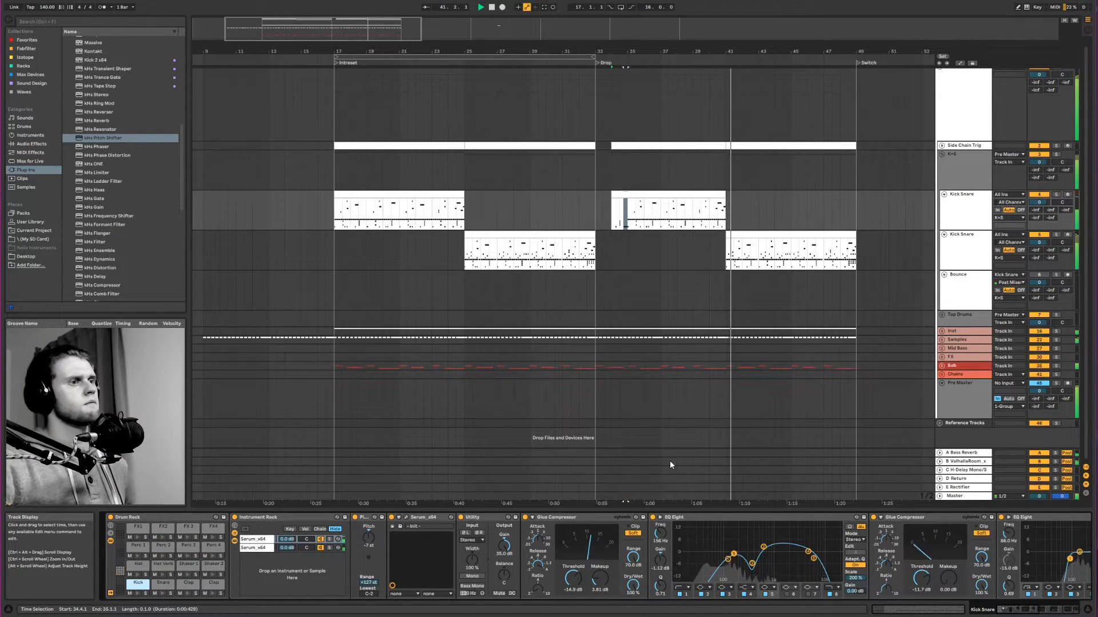
key("space")
key("space")
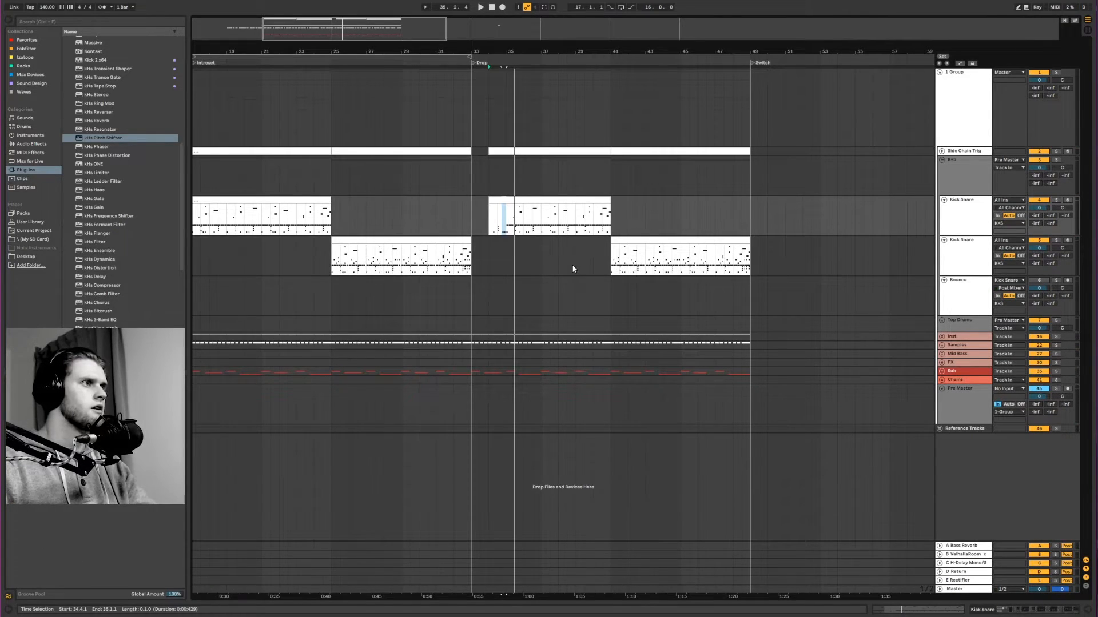
- Review the Inst to Sub material between bars 17 and 49 and place the insert marker at bar 17 on Top Drums
left_click_drag(399, 22, 398, 10)
left_click_drag(384, 337, 759, 374)
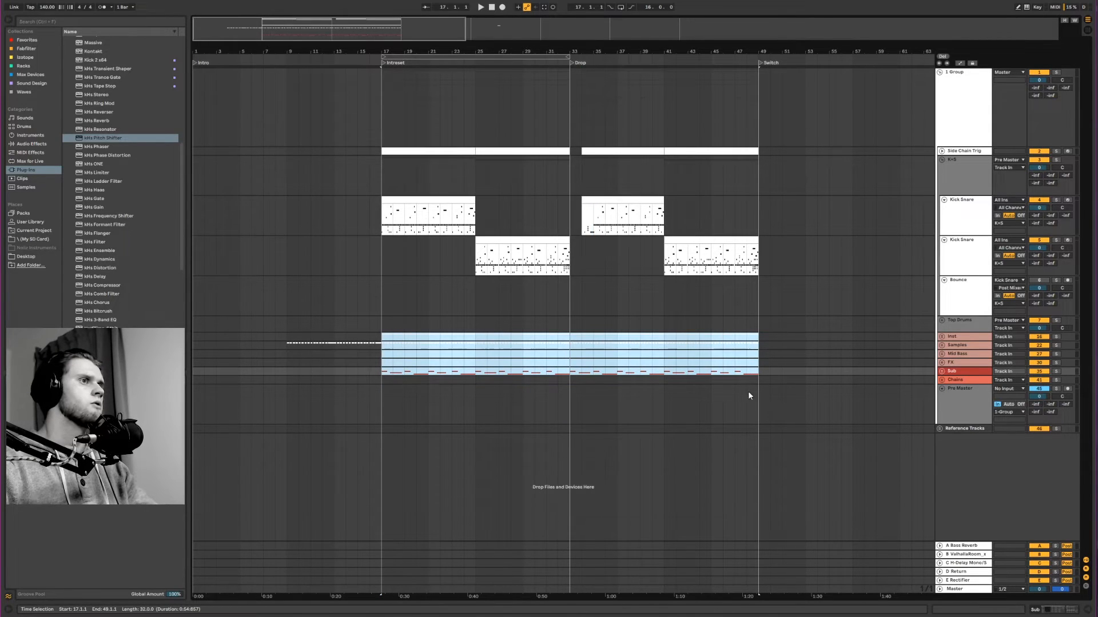
left_click(942, 337)
left_click(942, 336)
left_click(383, 324)
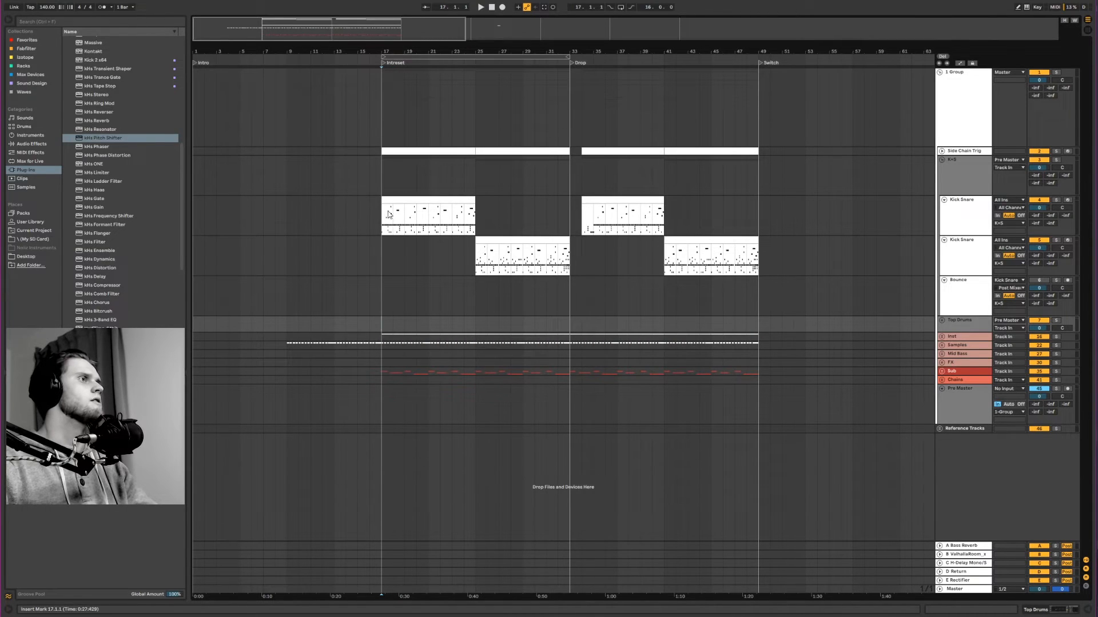